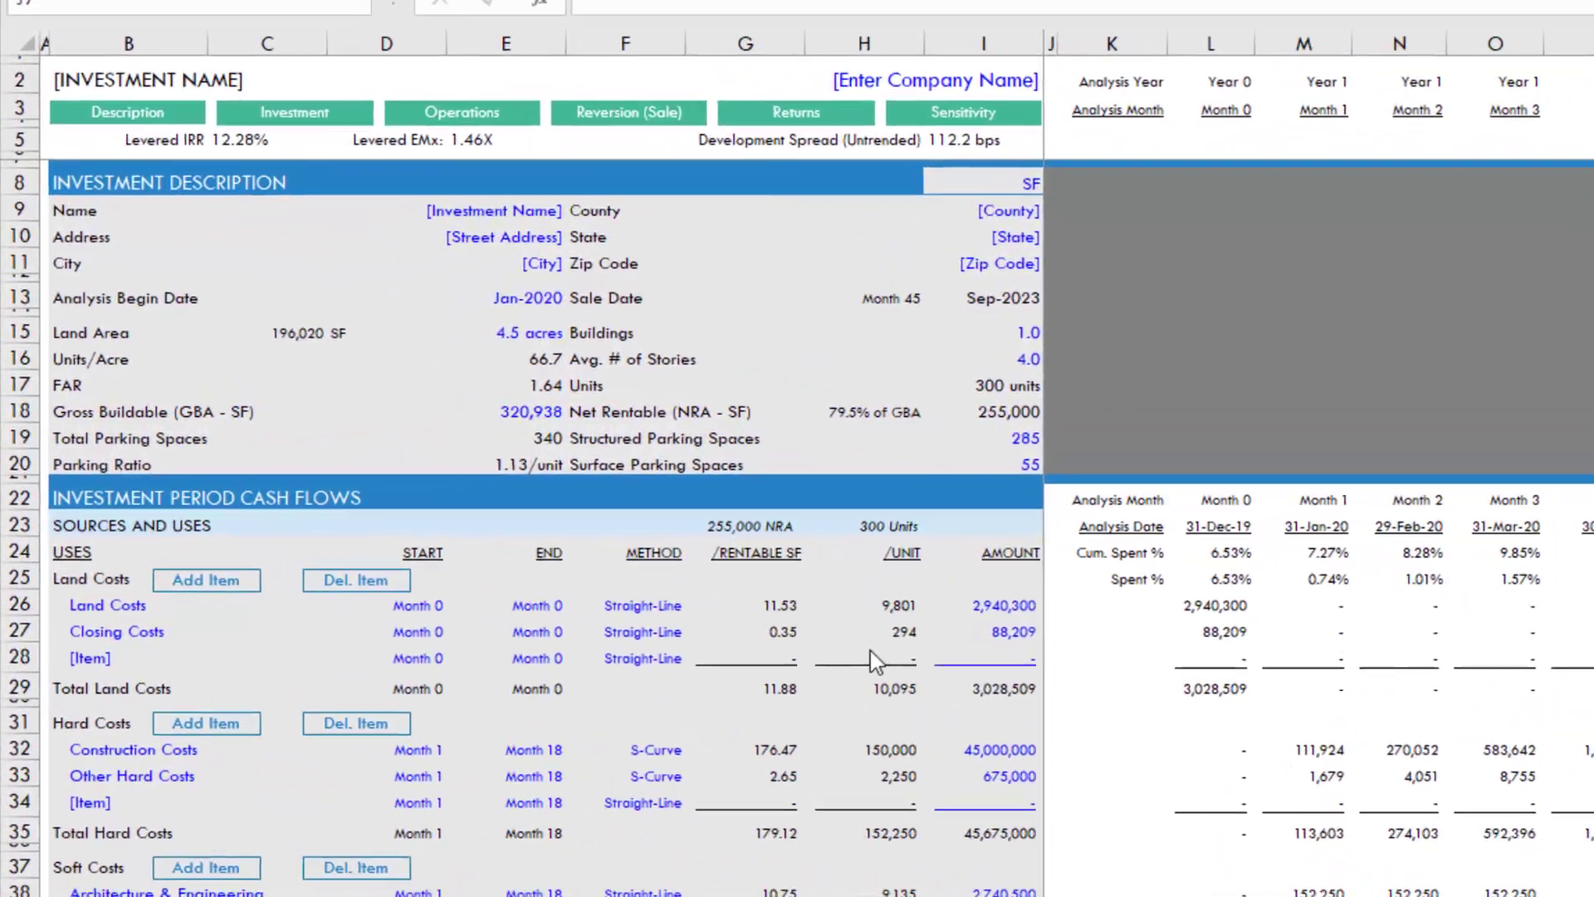
Change the construction debt LTC in C57 from 60.0% to 65.0%
{"action": "scroll", "coordinate": [544, 602], "scroll_direction": "down", "scroll_amount": 13}
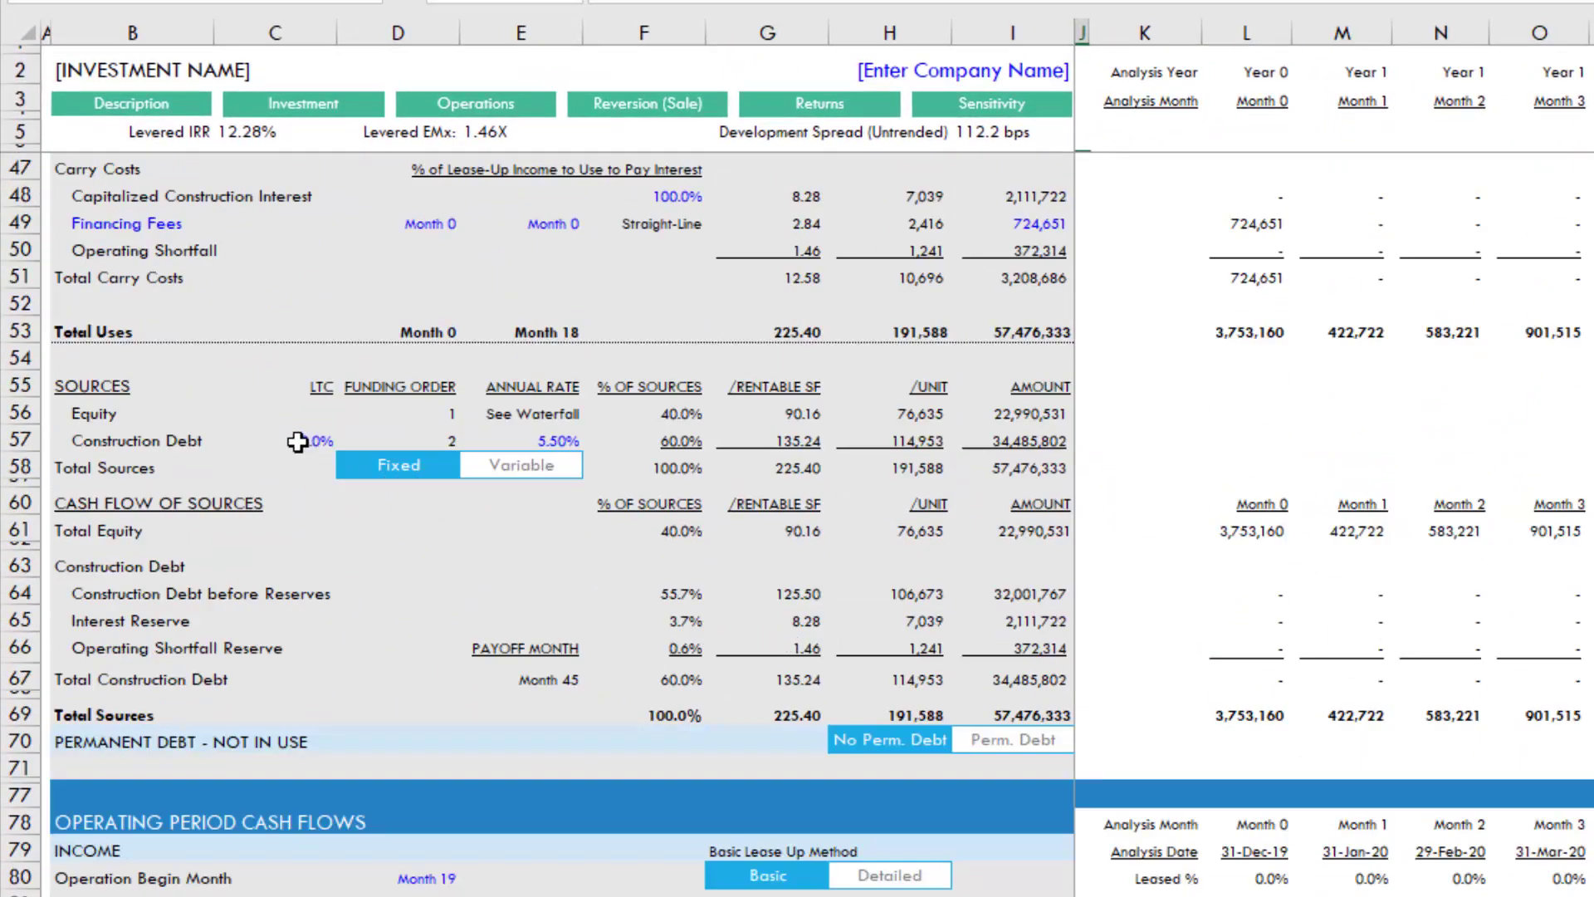
{"action": "left_click", "coordinate": [297, 442]}
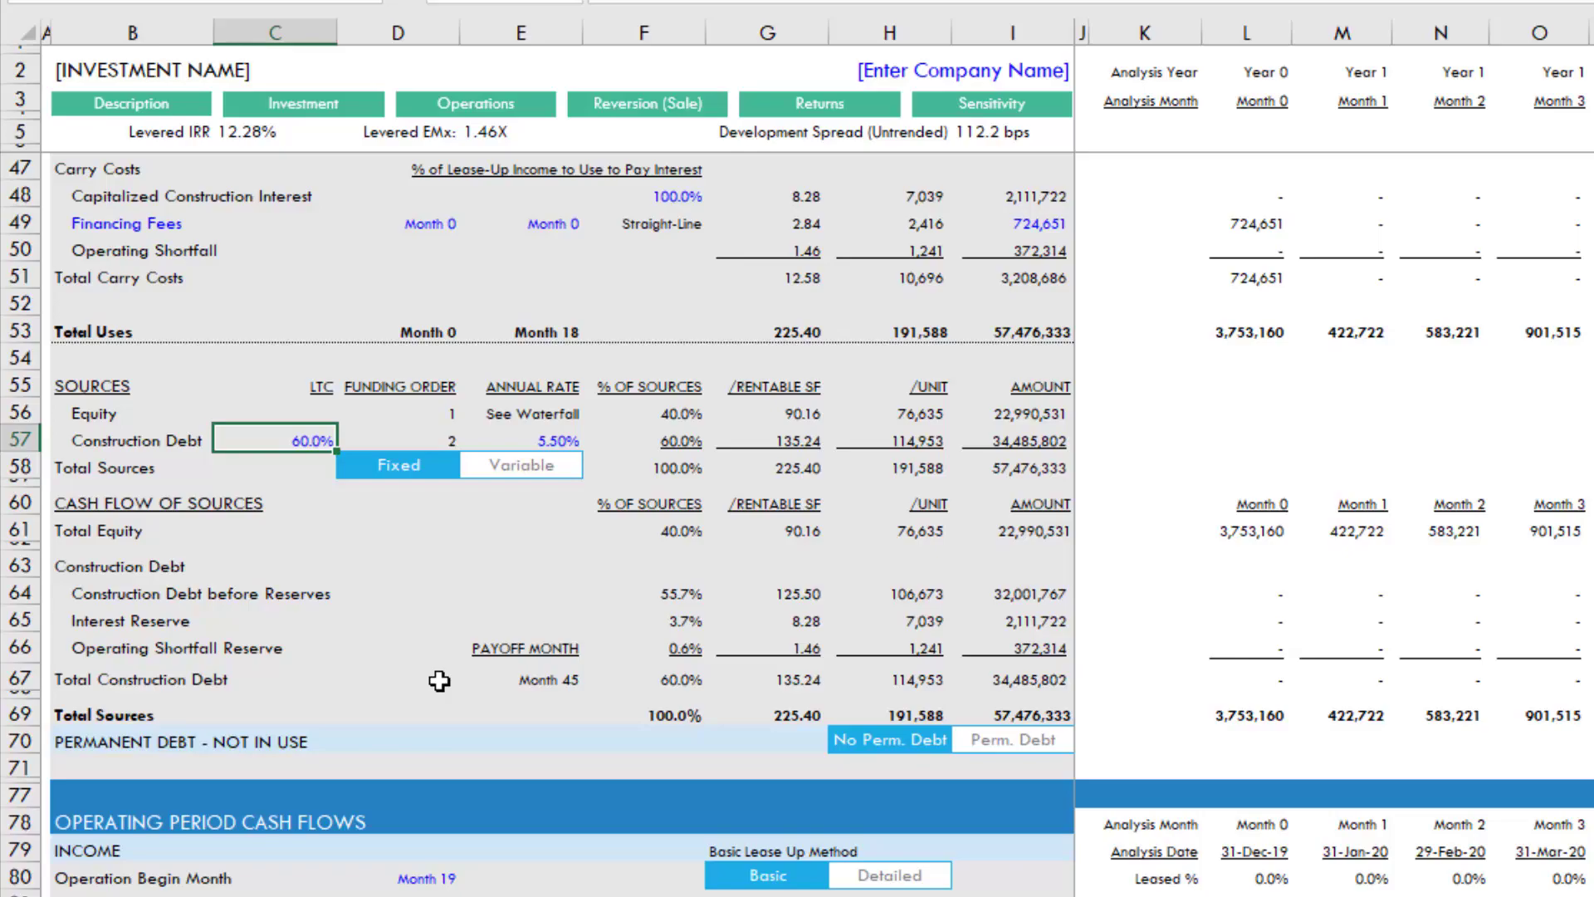
{"action": "type", "text": "65"}
{"action": "key", "text": "Return"}
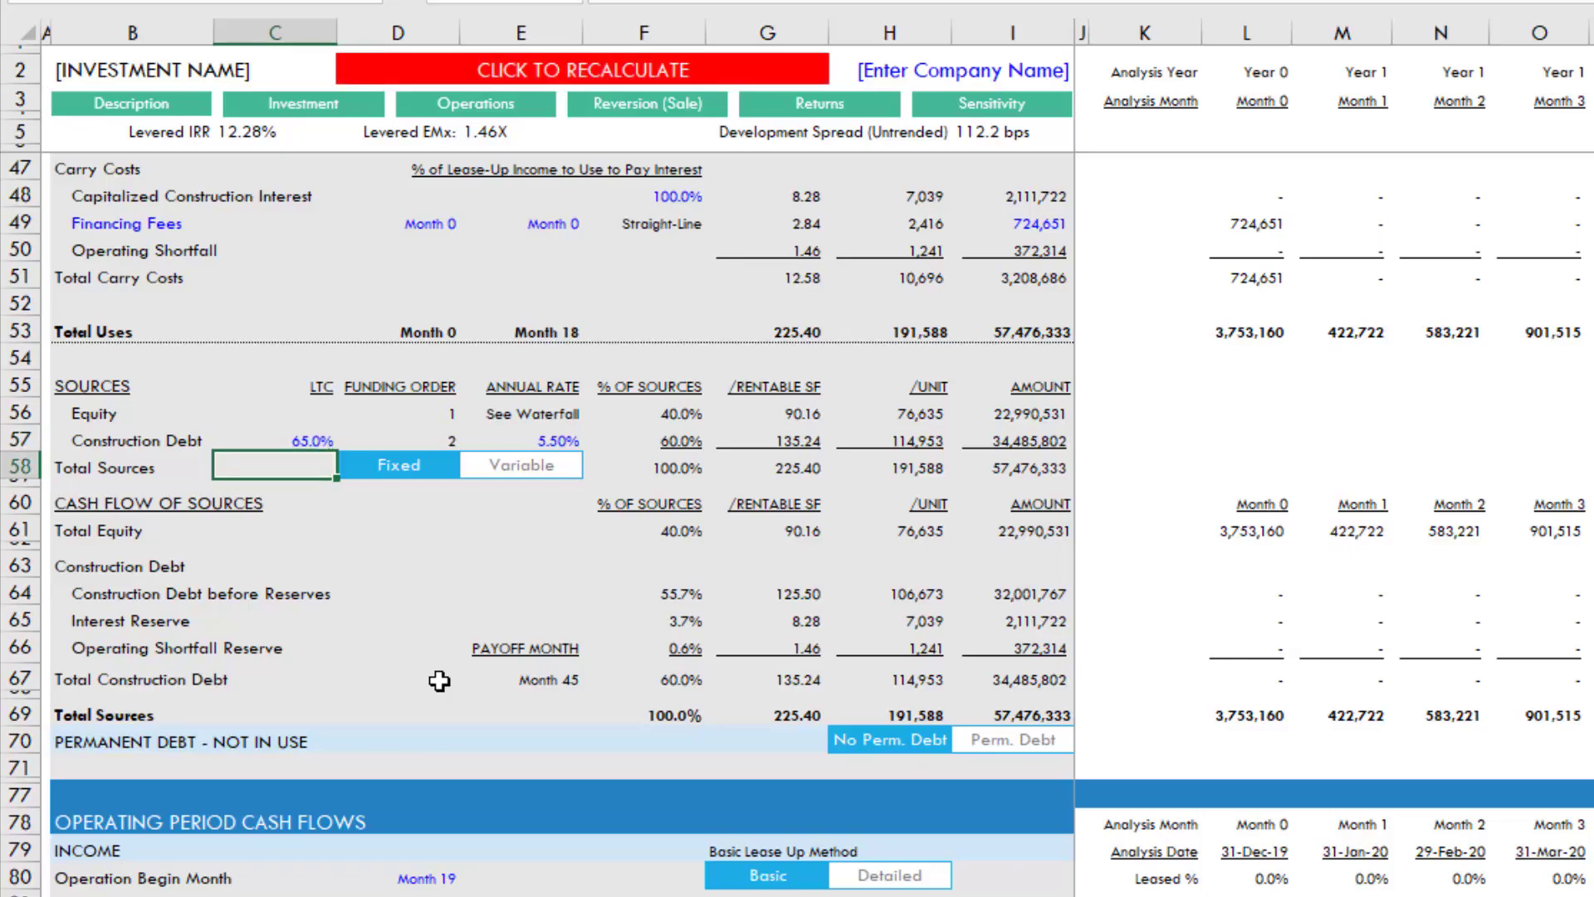
{"action": "left_click", "coordinate": [1039, 436]}
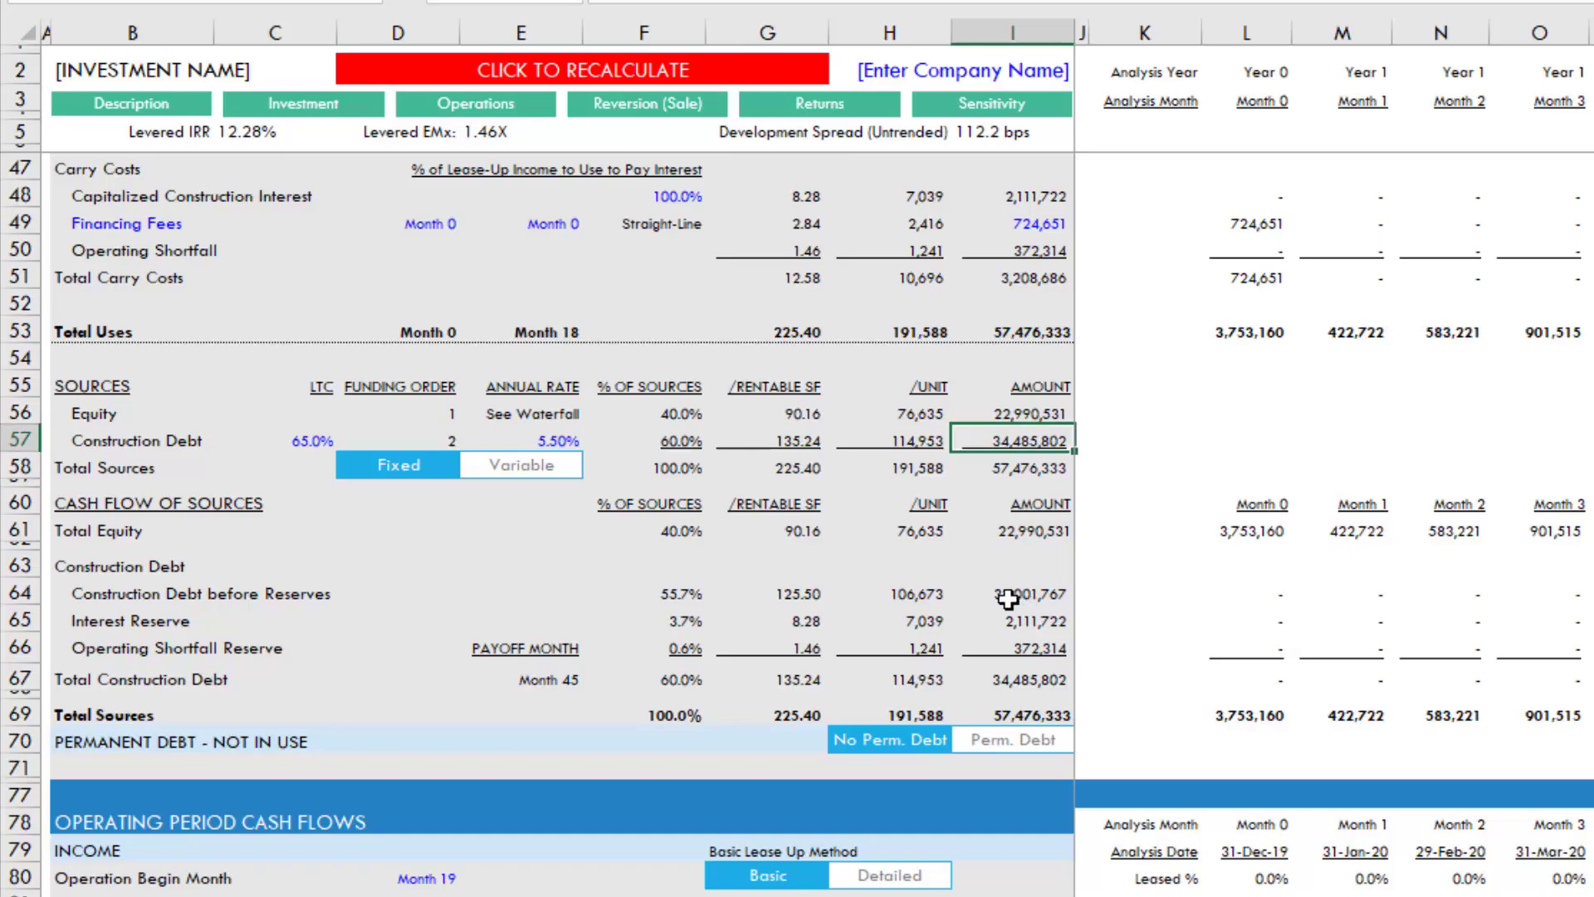
Recalculate the model, then review the 65% LTC, the 65% debt share and the 20,209,921 equity
{"action": "left_click", "coordinate": [553, 74]}
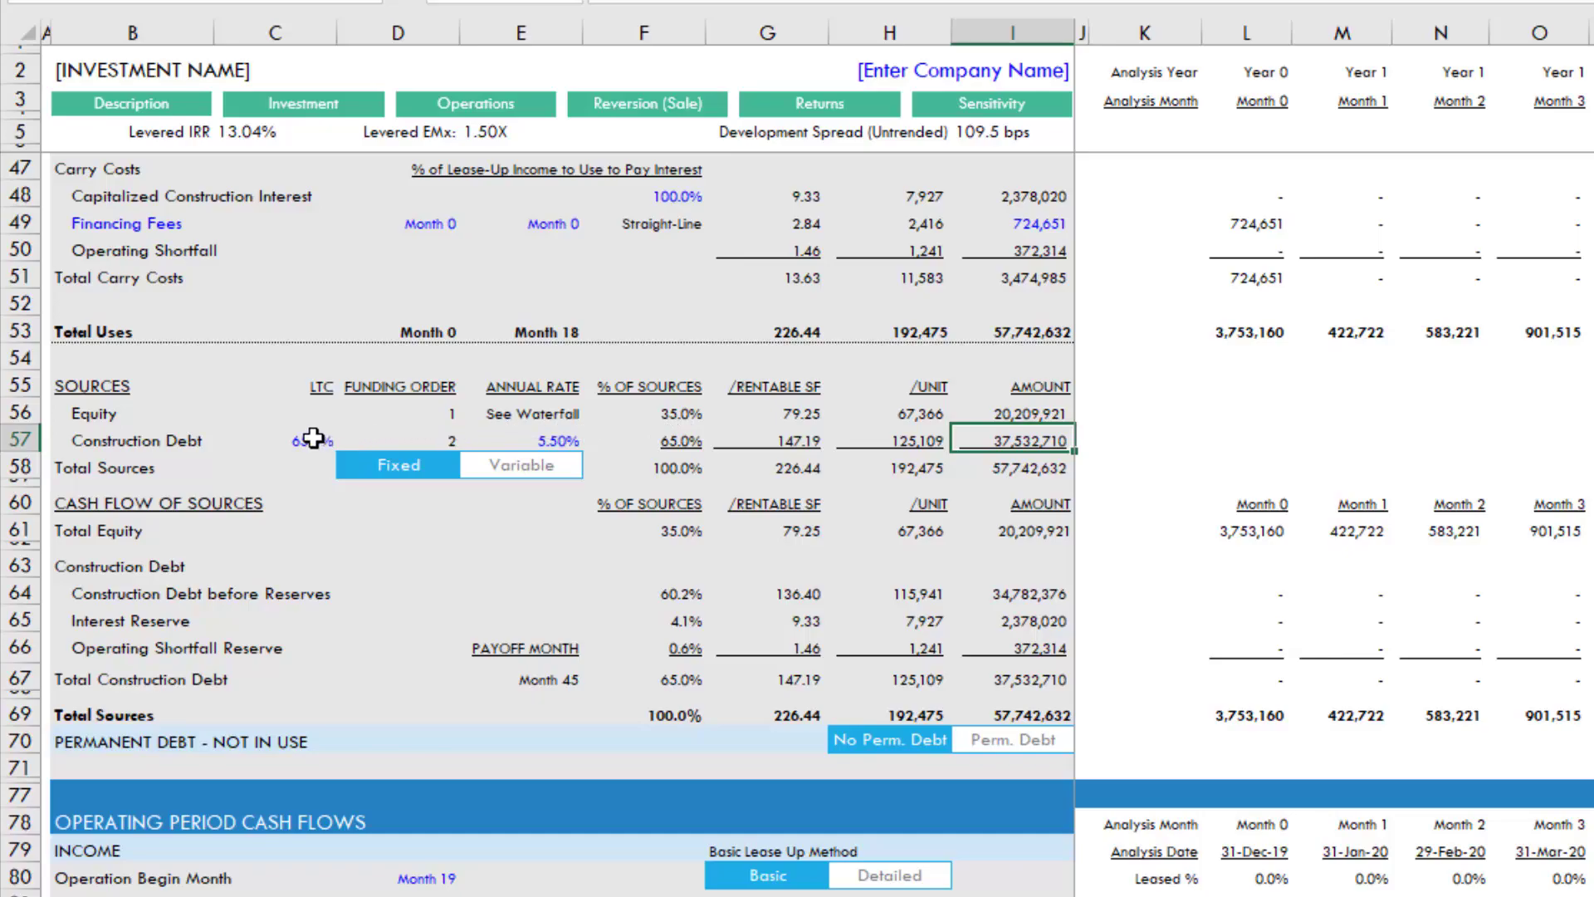
{"action": "left_click", "coordinate": [314, 441]}
{"action": "left_click", "coordinate": [666, 440]}
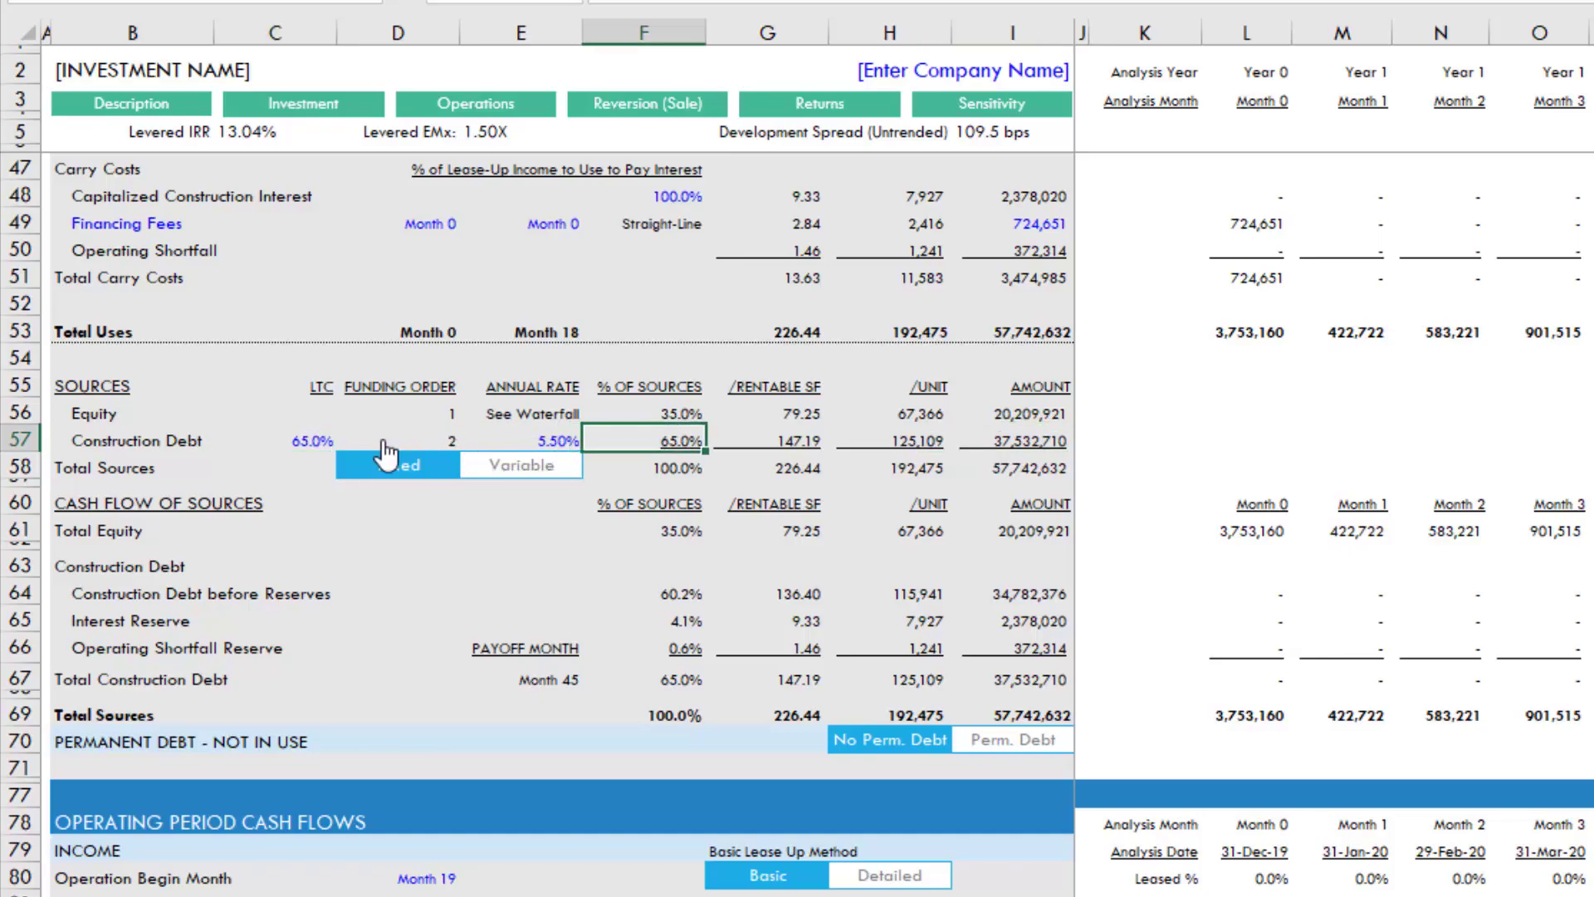
{"action": "left_click", "coordinate": [309, 441]}
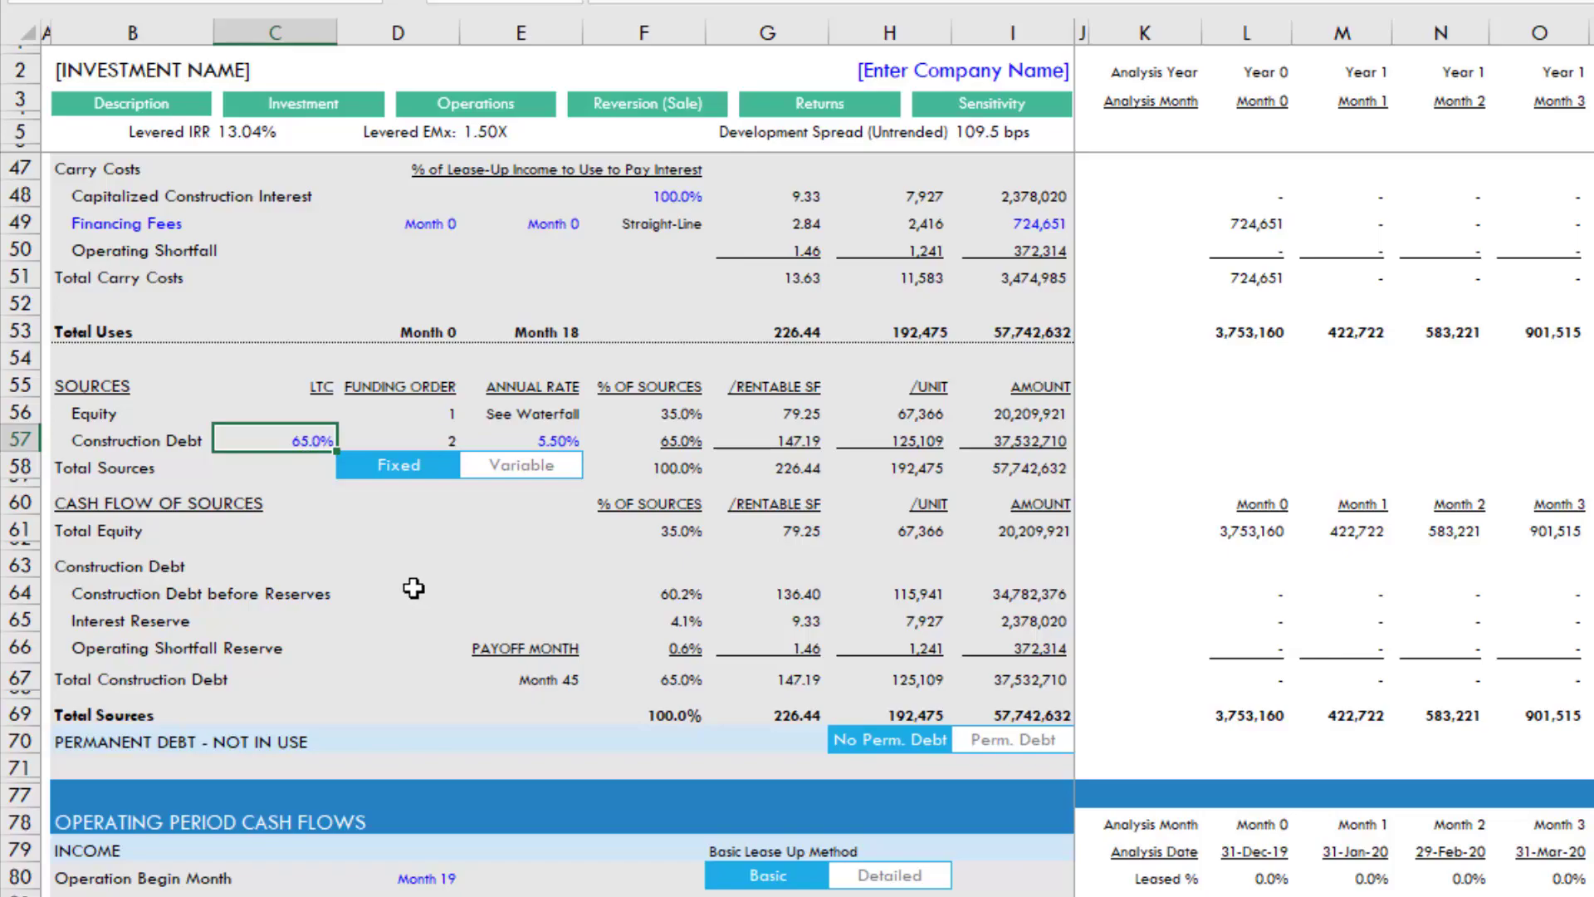
{"action": "left_click", "coordinate": [1009, 417]}
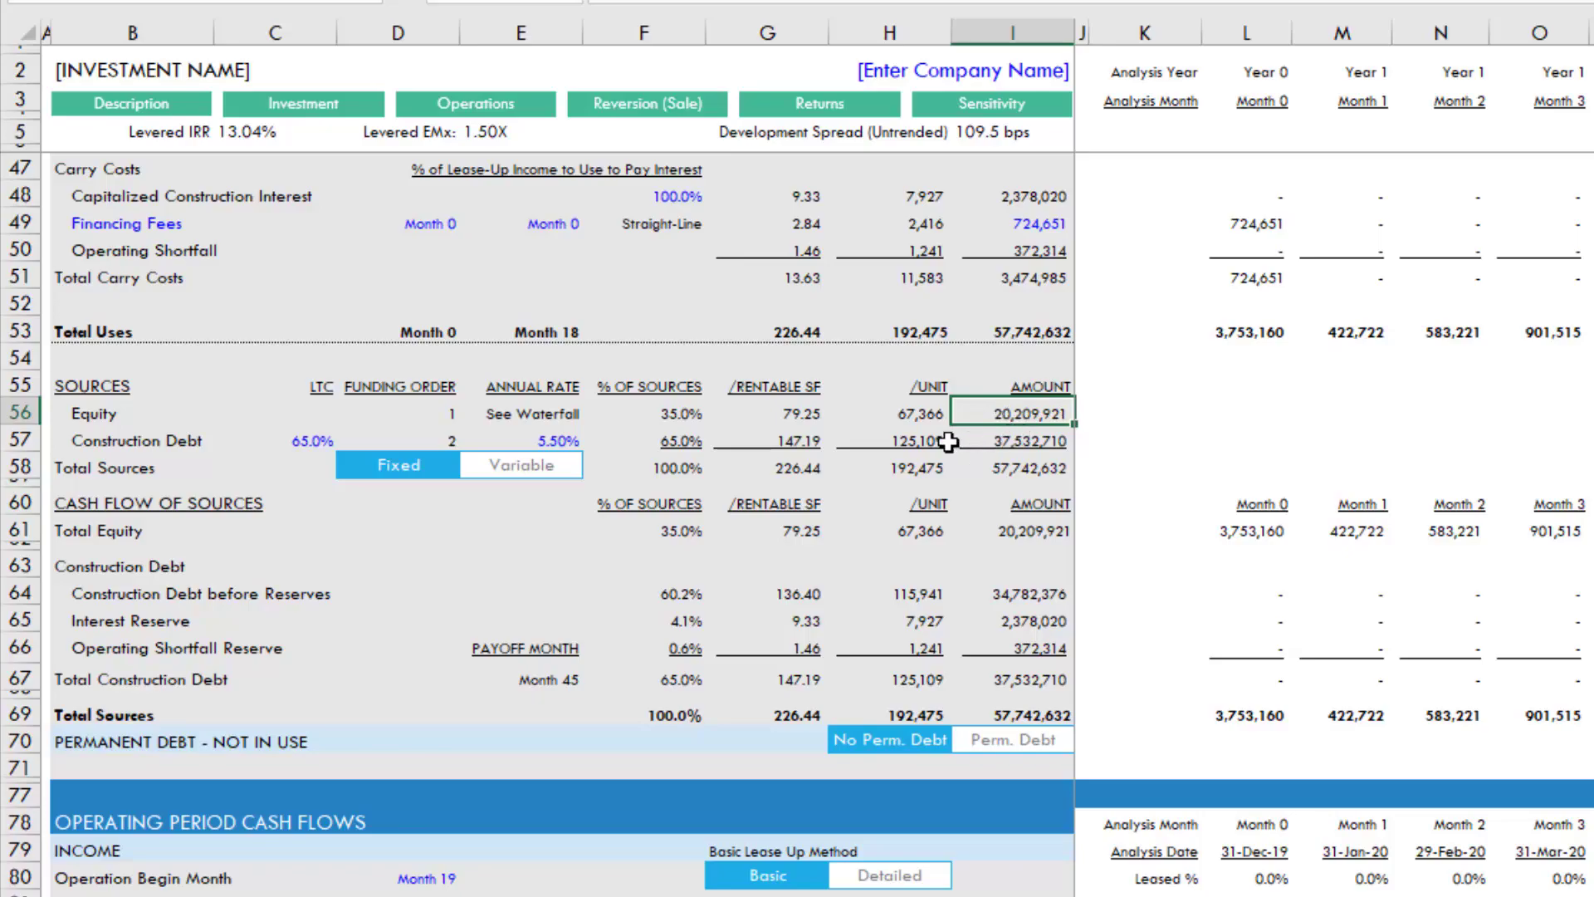
{"action": "left_click", "coordinate": [684, 441]}
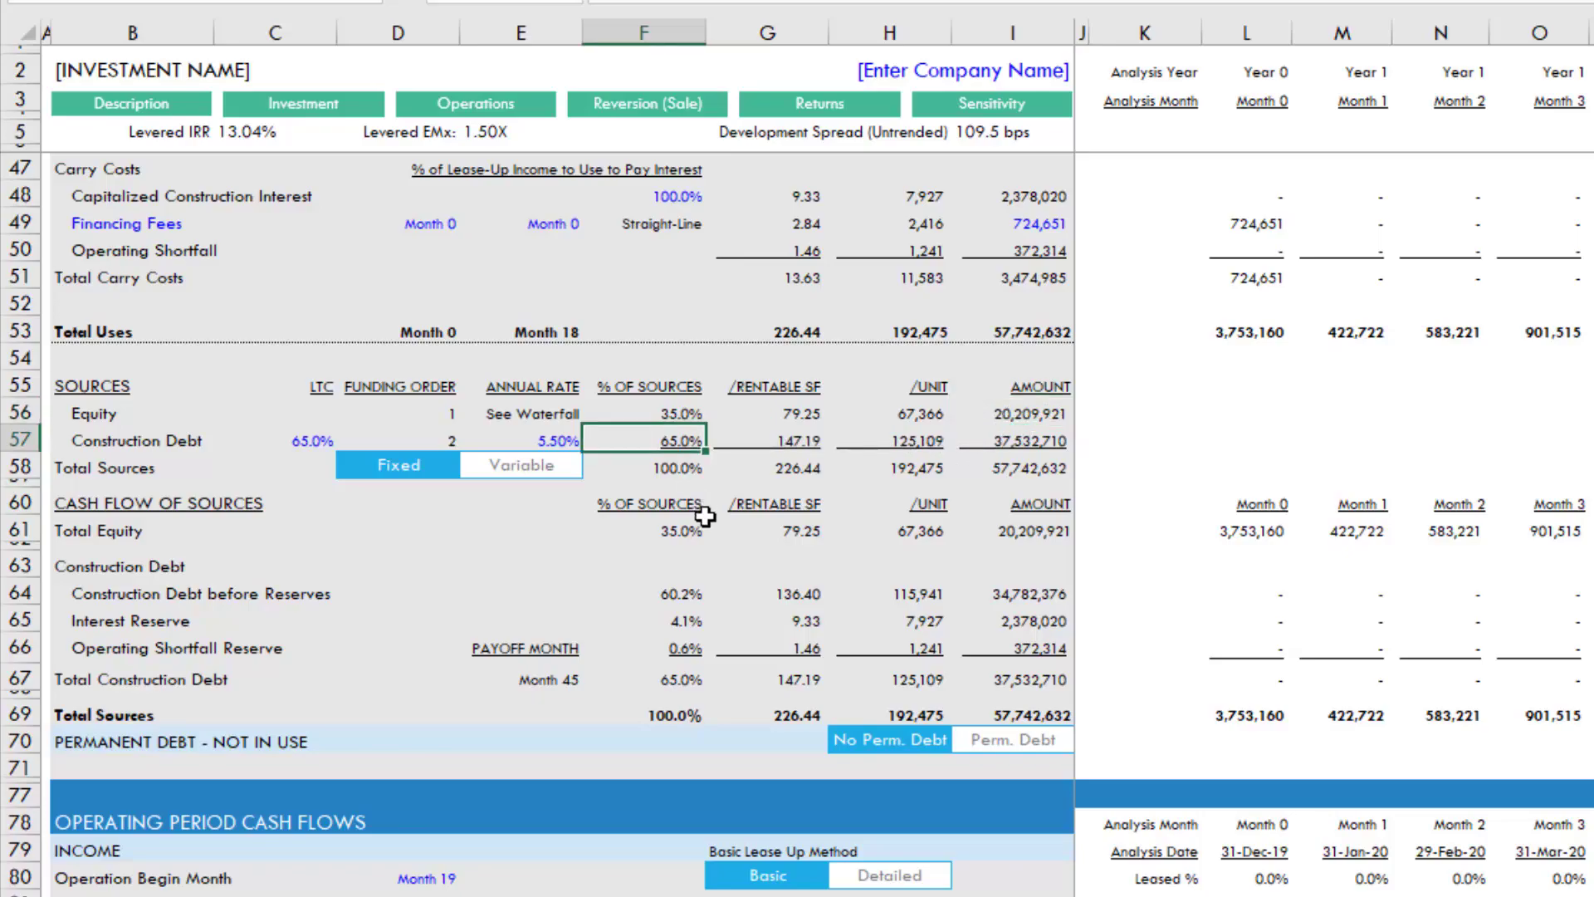
{"action": "left_click", "coordinate": [300, 442]}
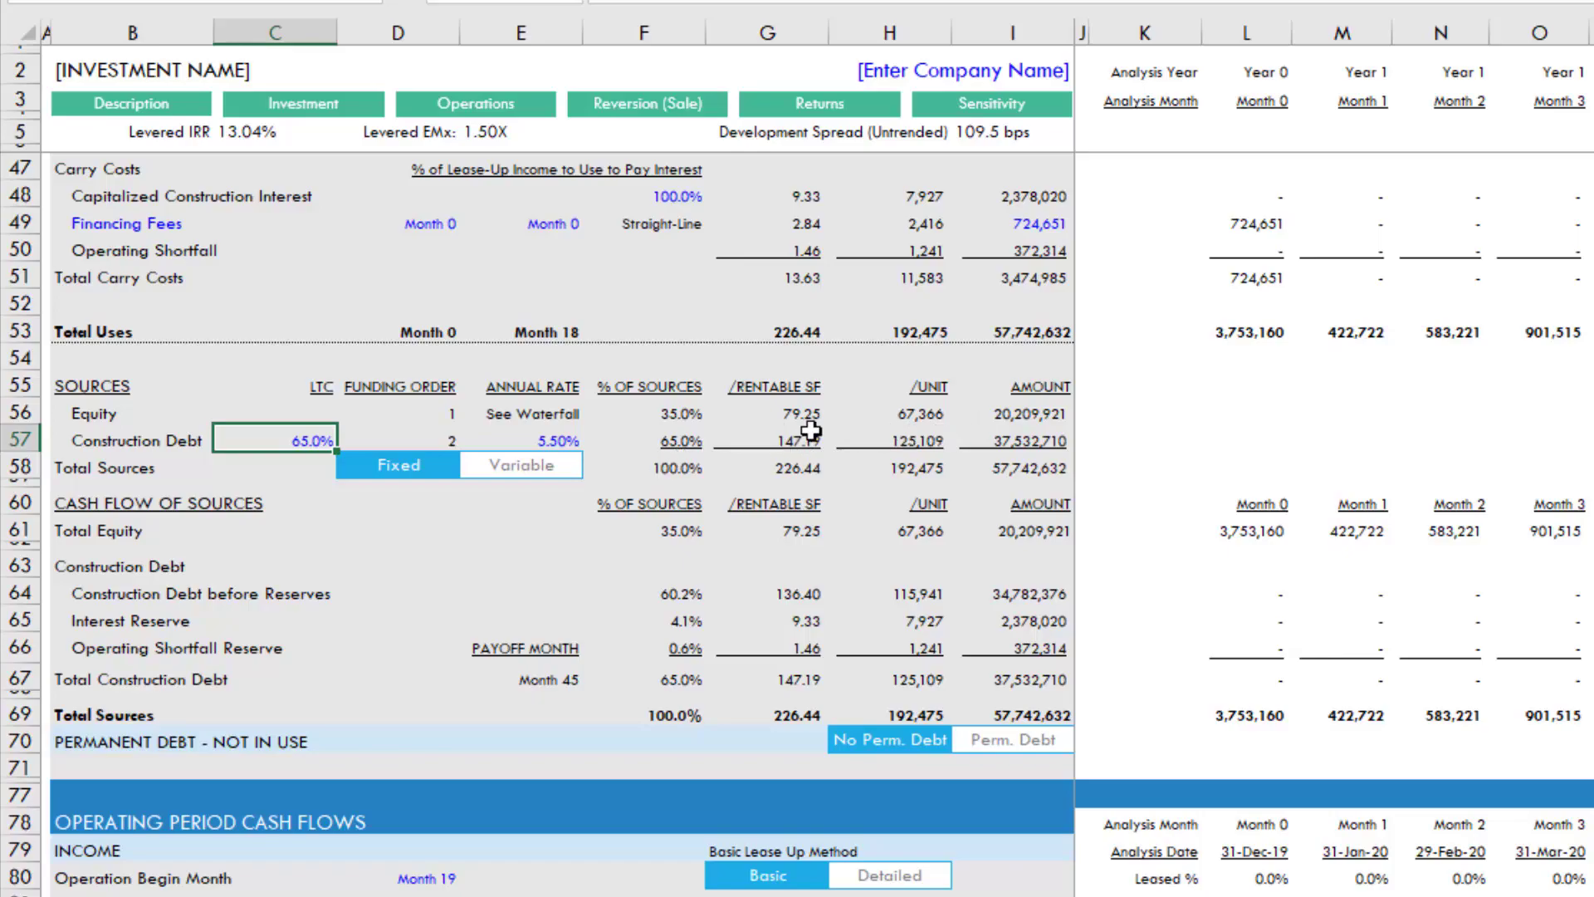
Enter 22,500,000 equity in I56, then check debt 35,023,311 and total sources against uses
{"action": "left_click", "coordinate": [1028, 417]}
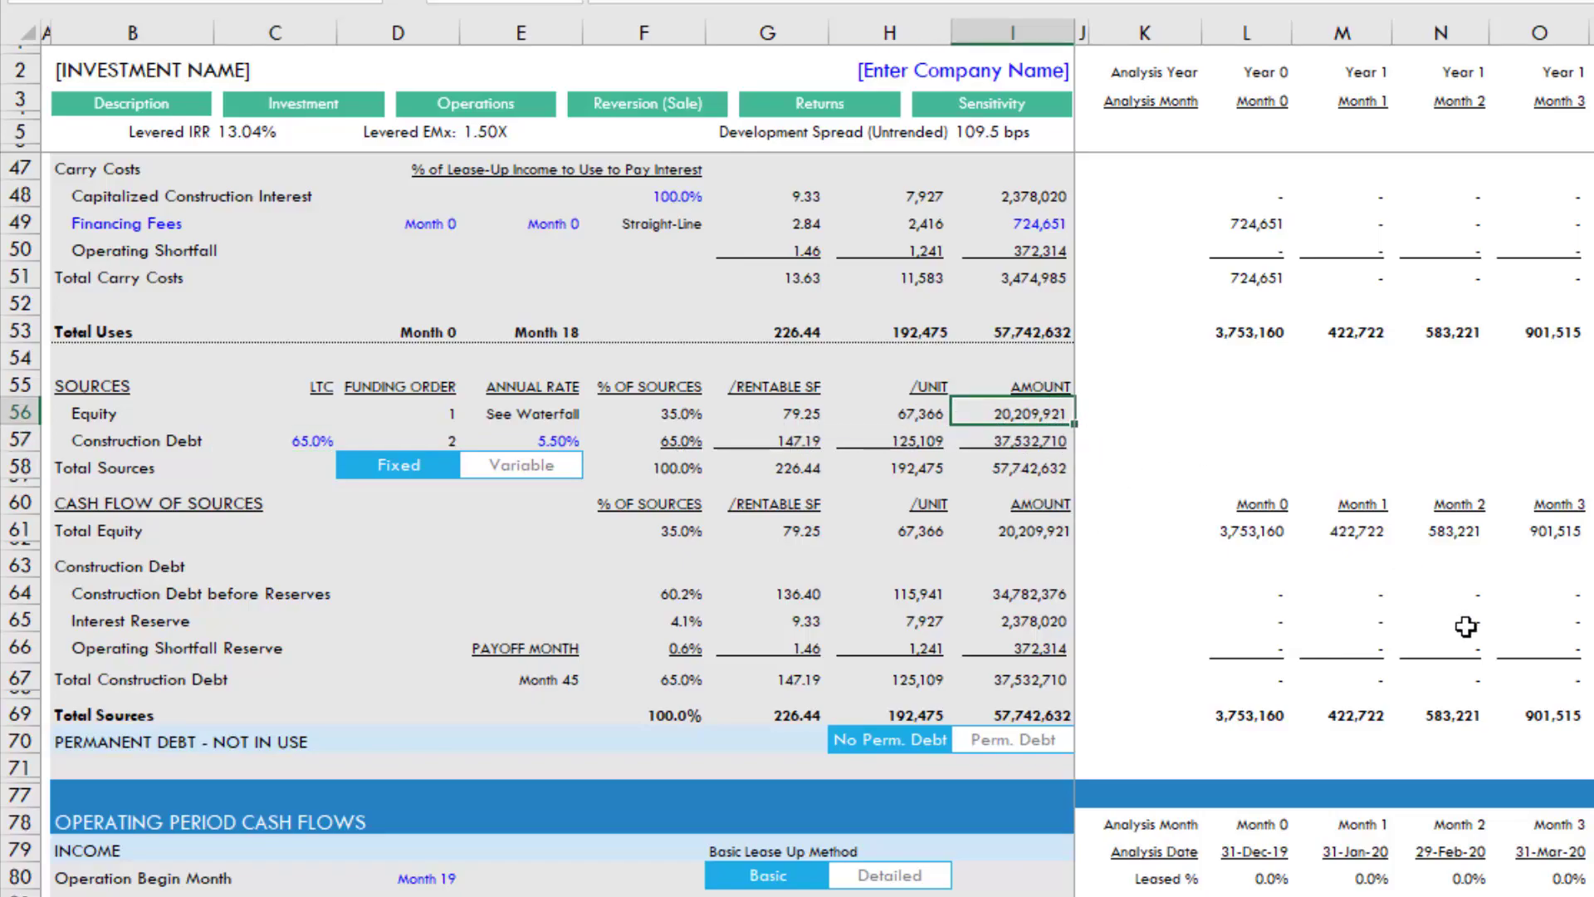
{"action": "type", "text": "22500000"}
{"action": "key", "text": "ctrl+Return"}
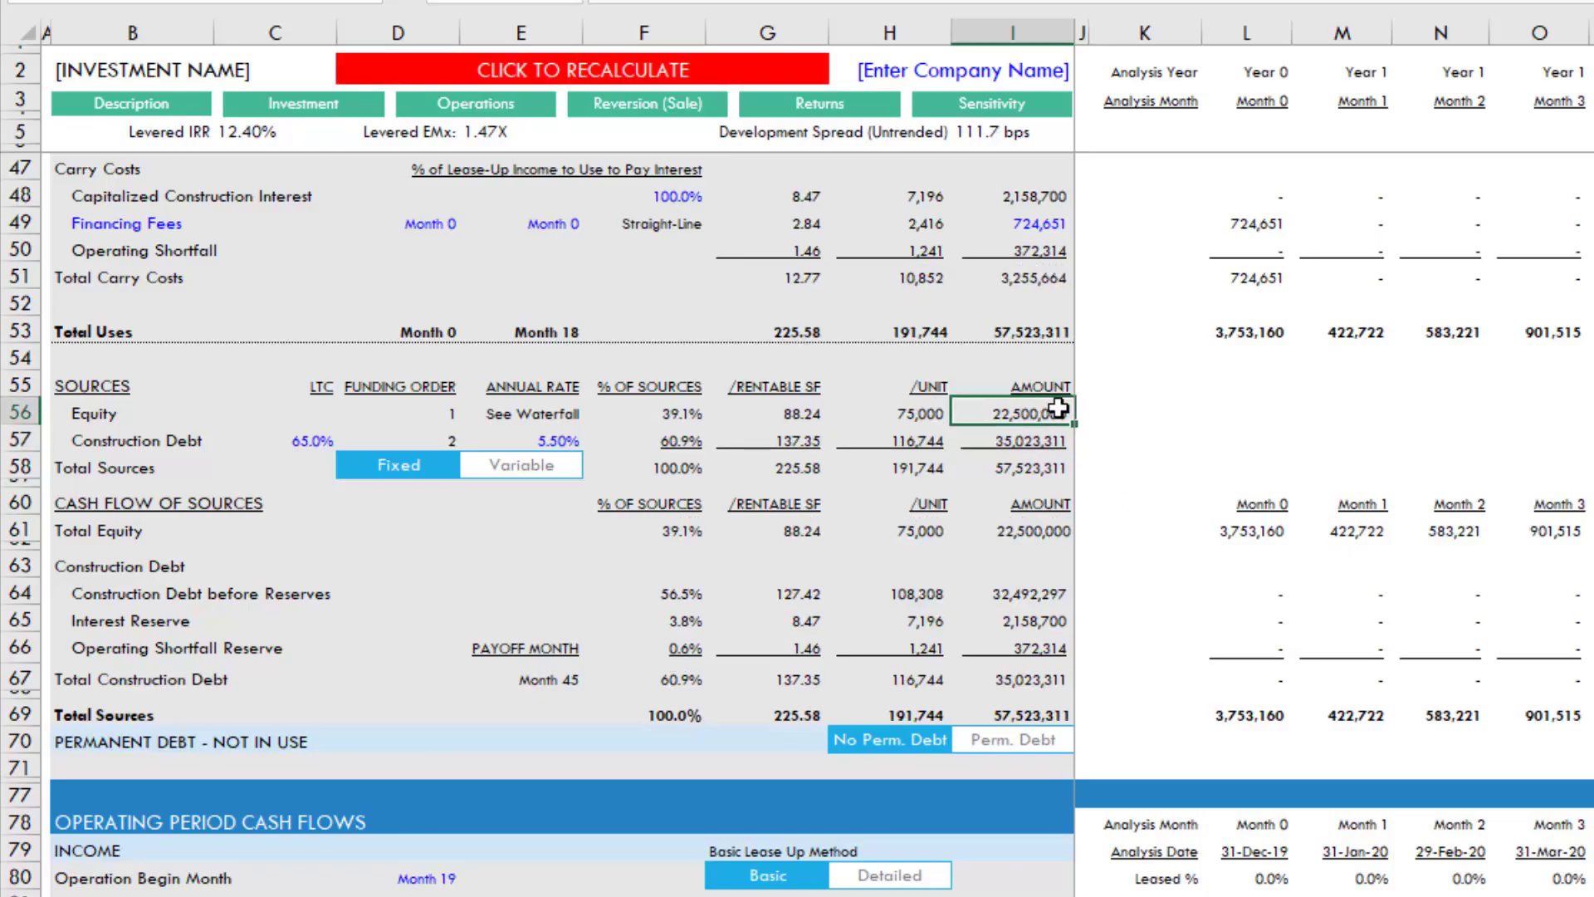
{"action": "left_click", "coordinate": [1041, 444]}
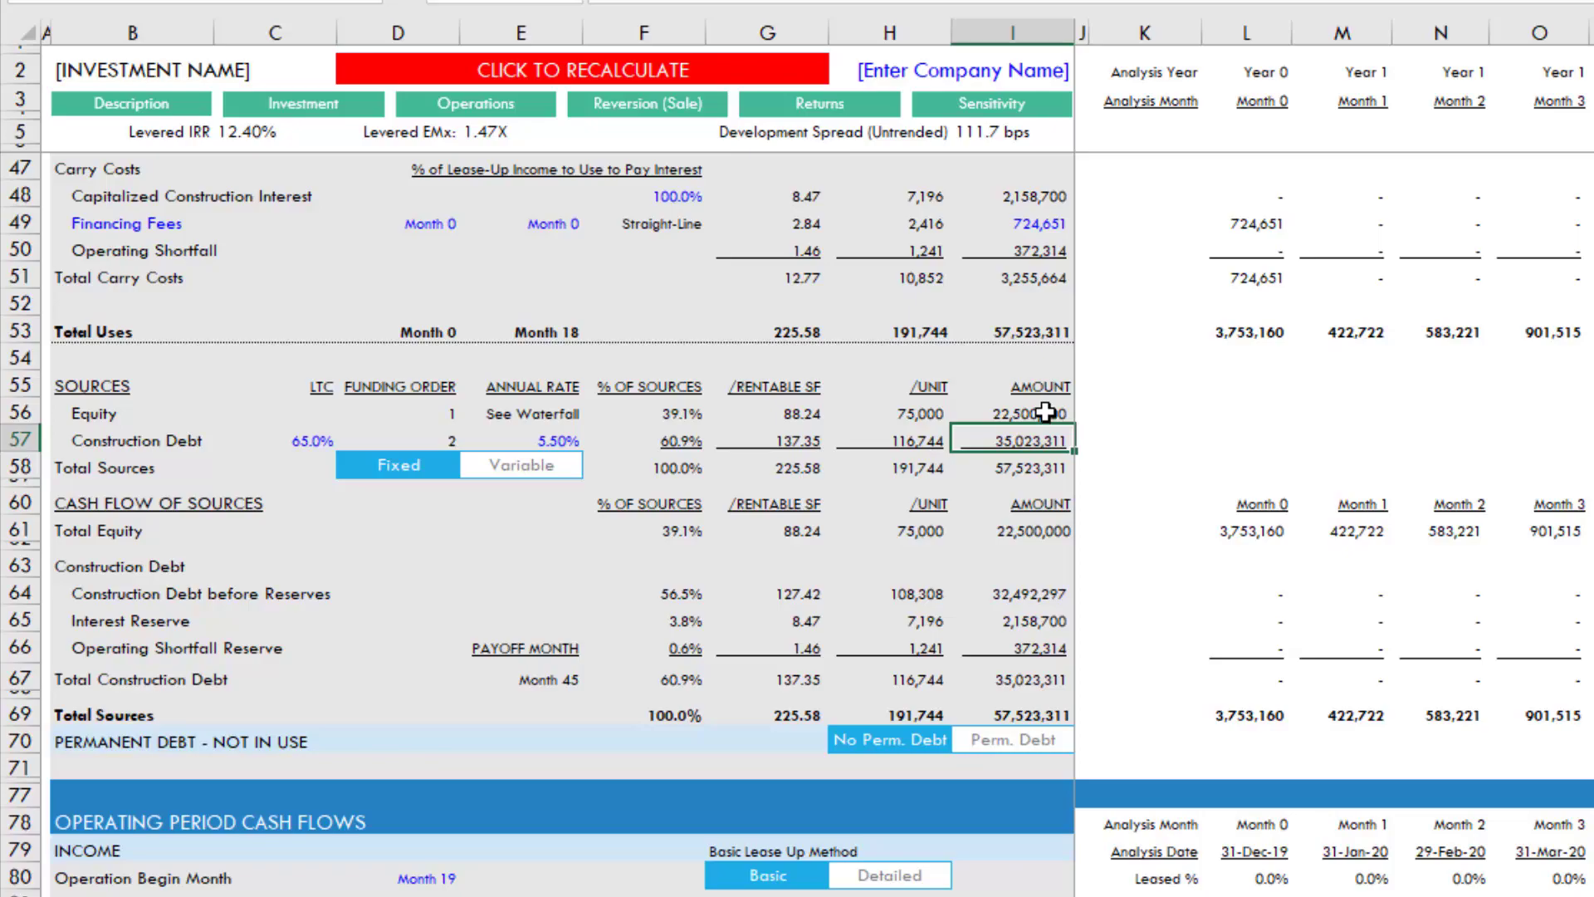
{"action": "left_click", "coordinate": [1032, 464]}
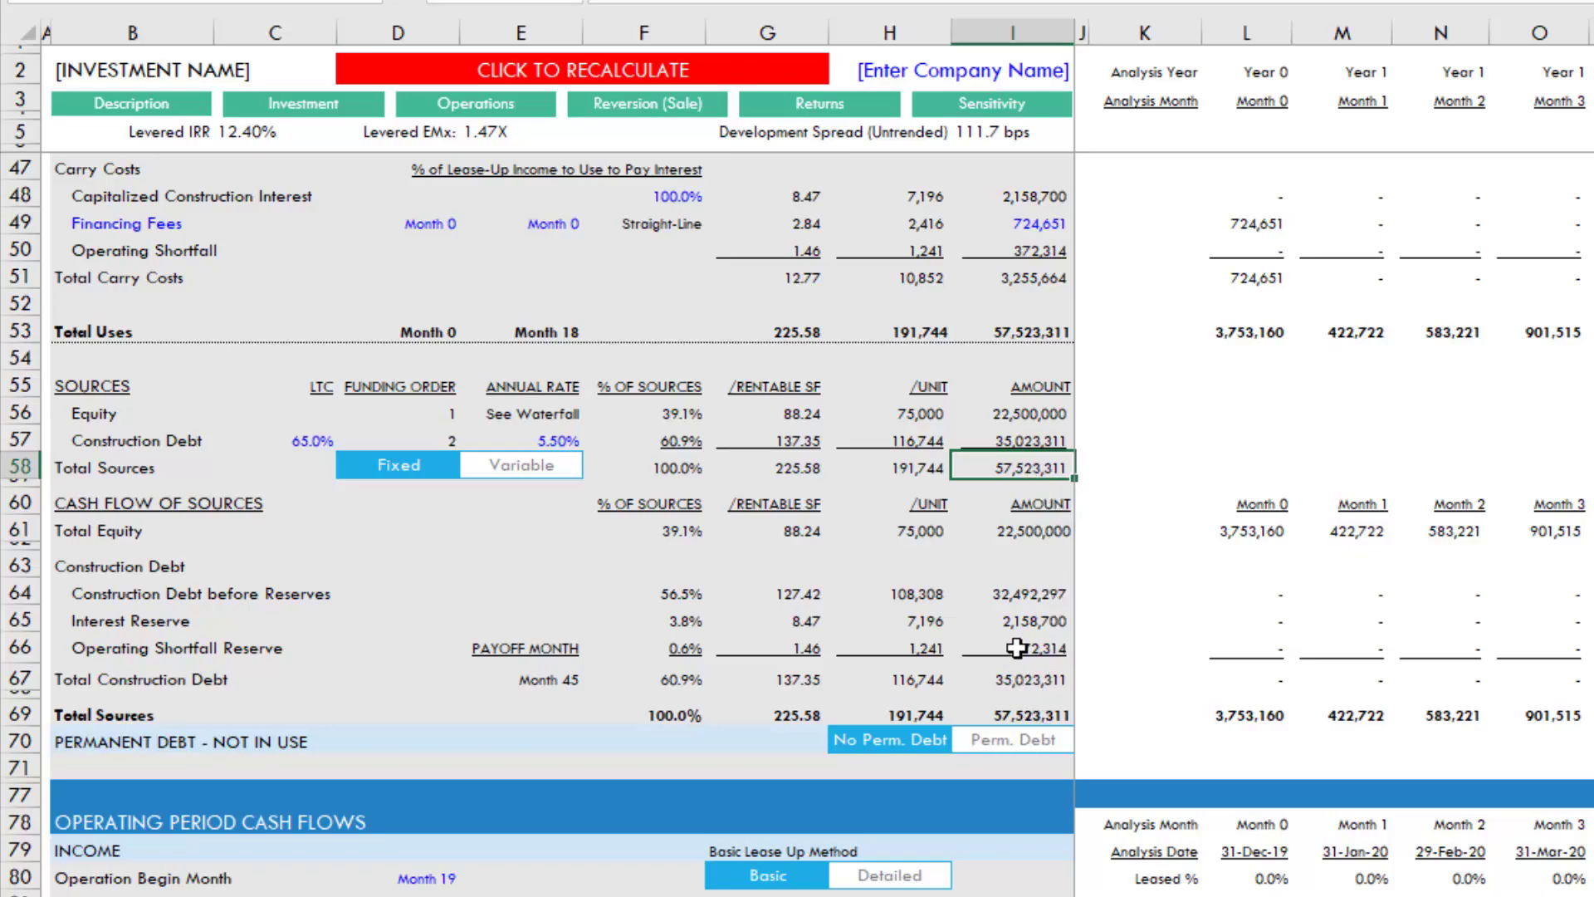
{"action": "left_click", "coordinate": [1014, 331]}
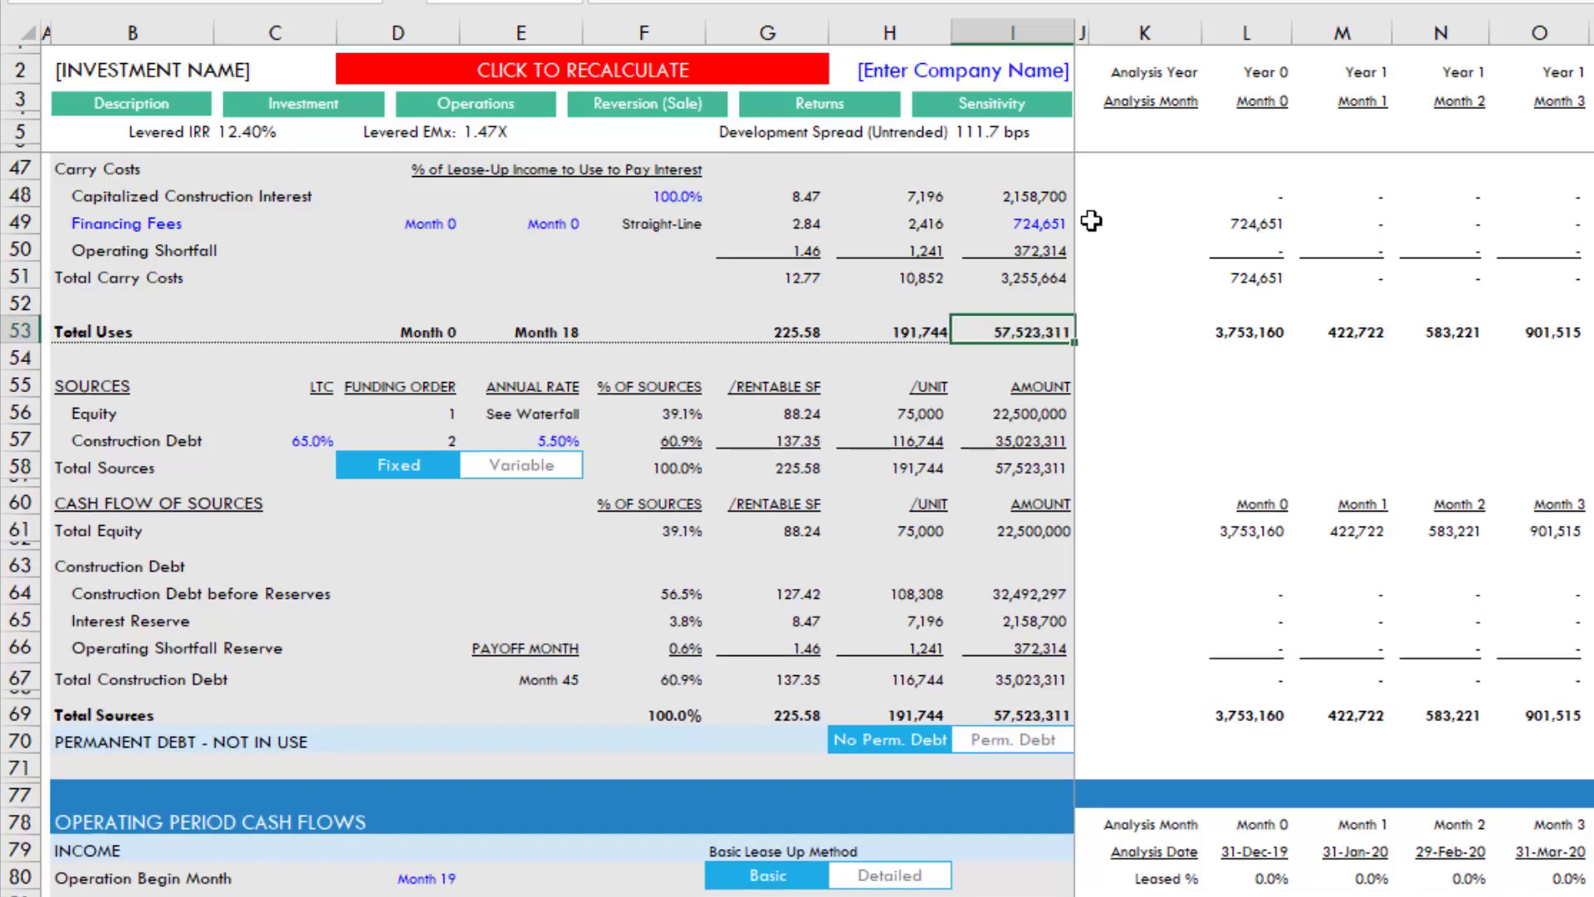
{"action": "left_click", "coordinate": [1028, 442]}
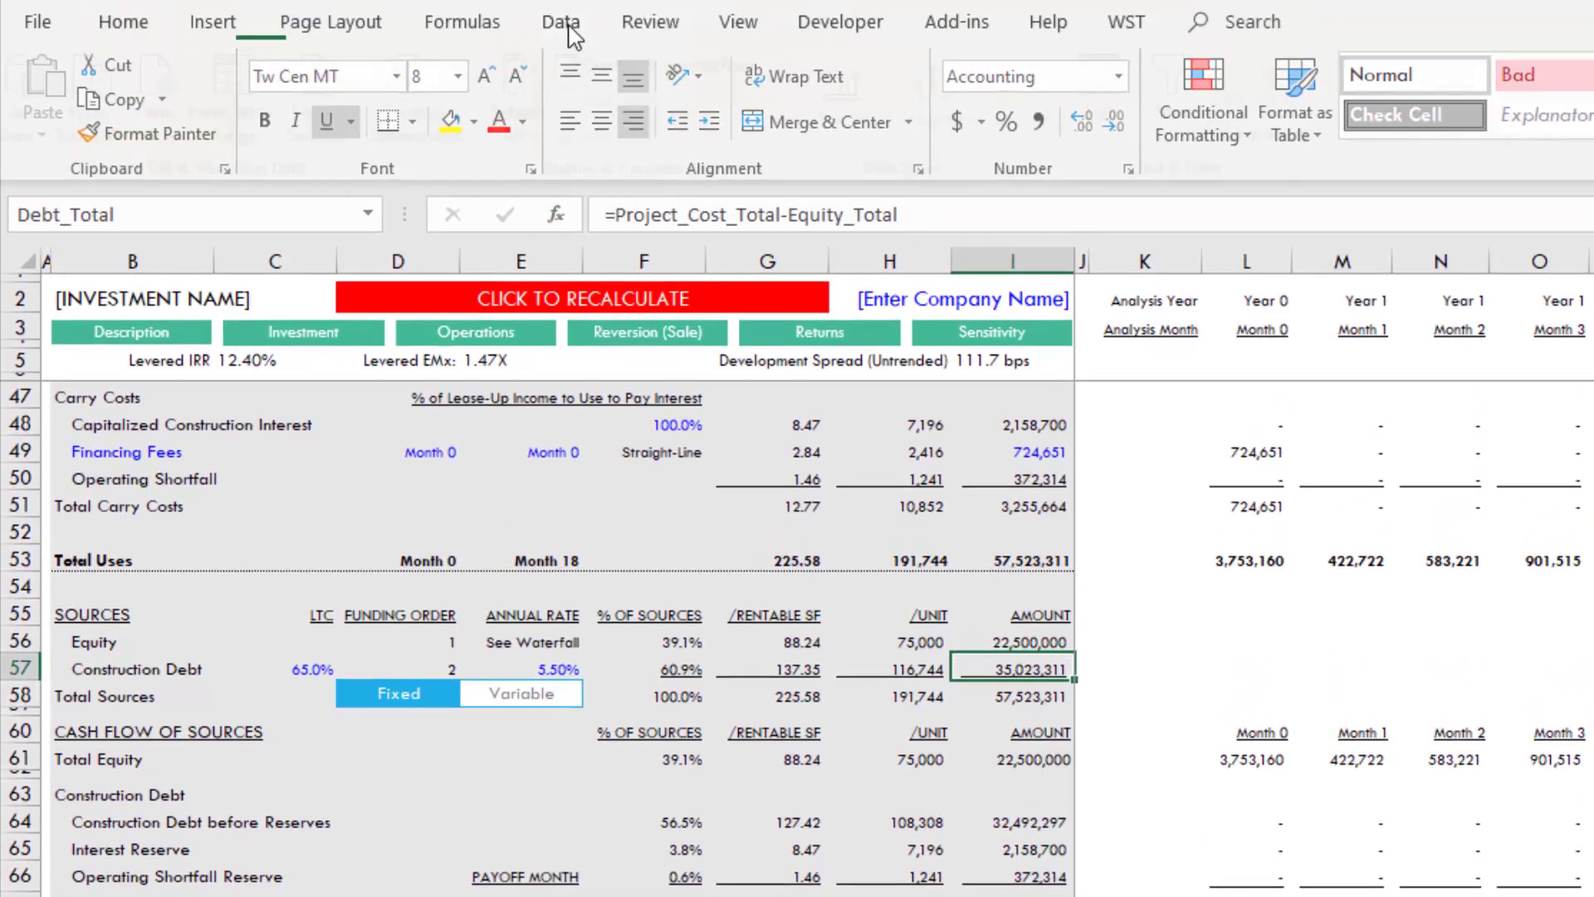
Launch Goal Seek from Data > What-If Analysis for the construction debt cell
{"action": "left_click", "coordinate": [568, 25]}
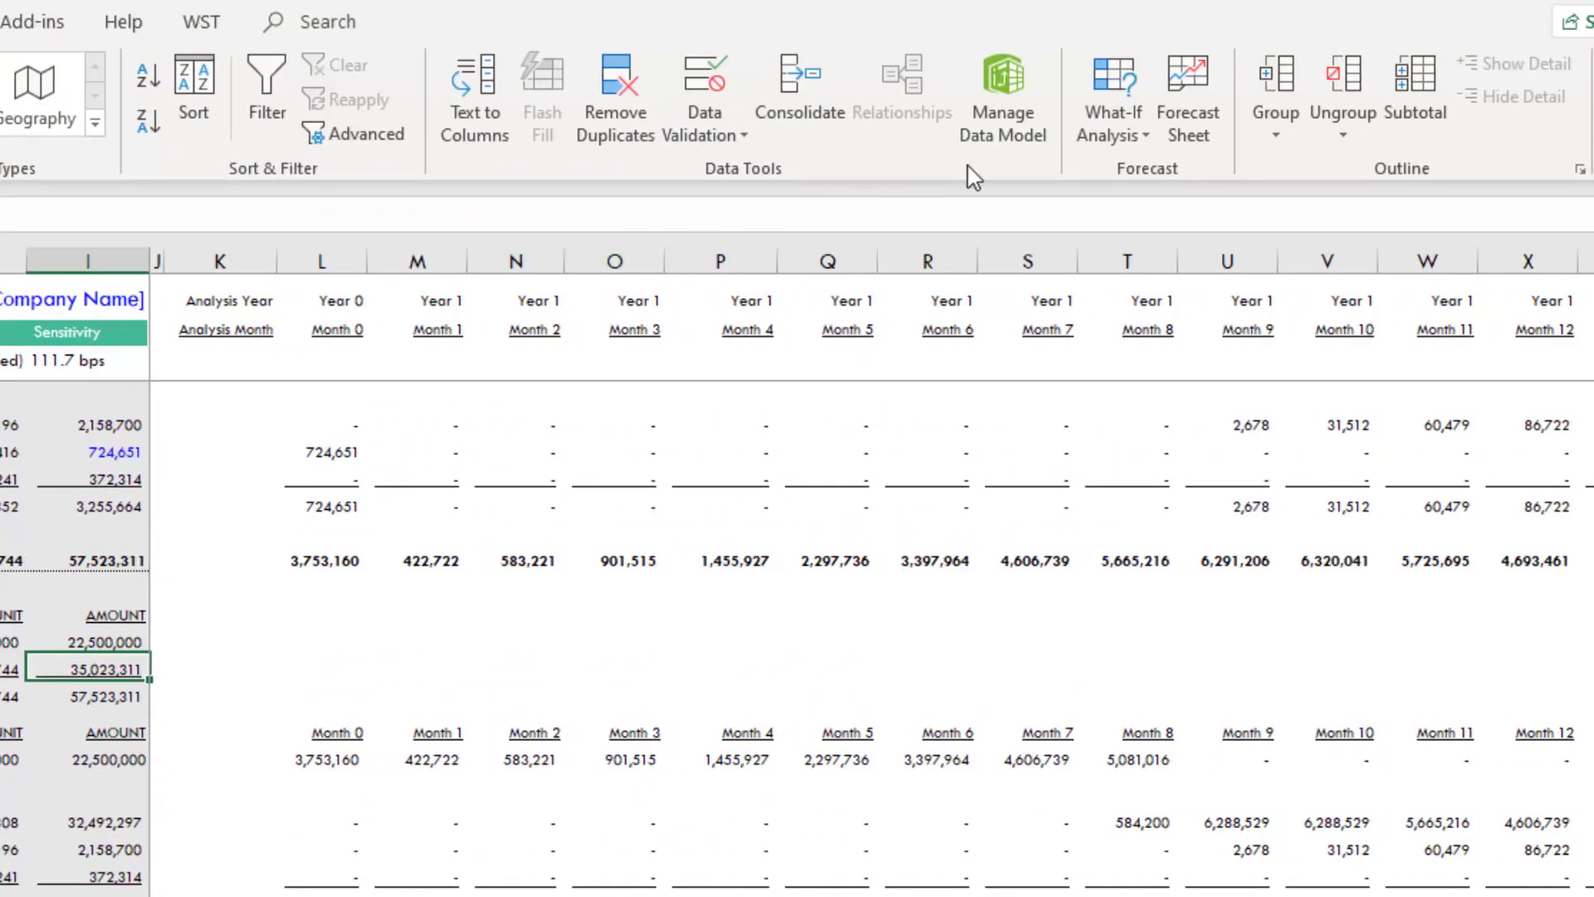
{"action": "left_click", "coordinate": [1113, 126]}
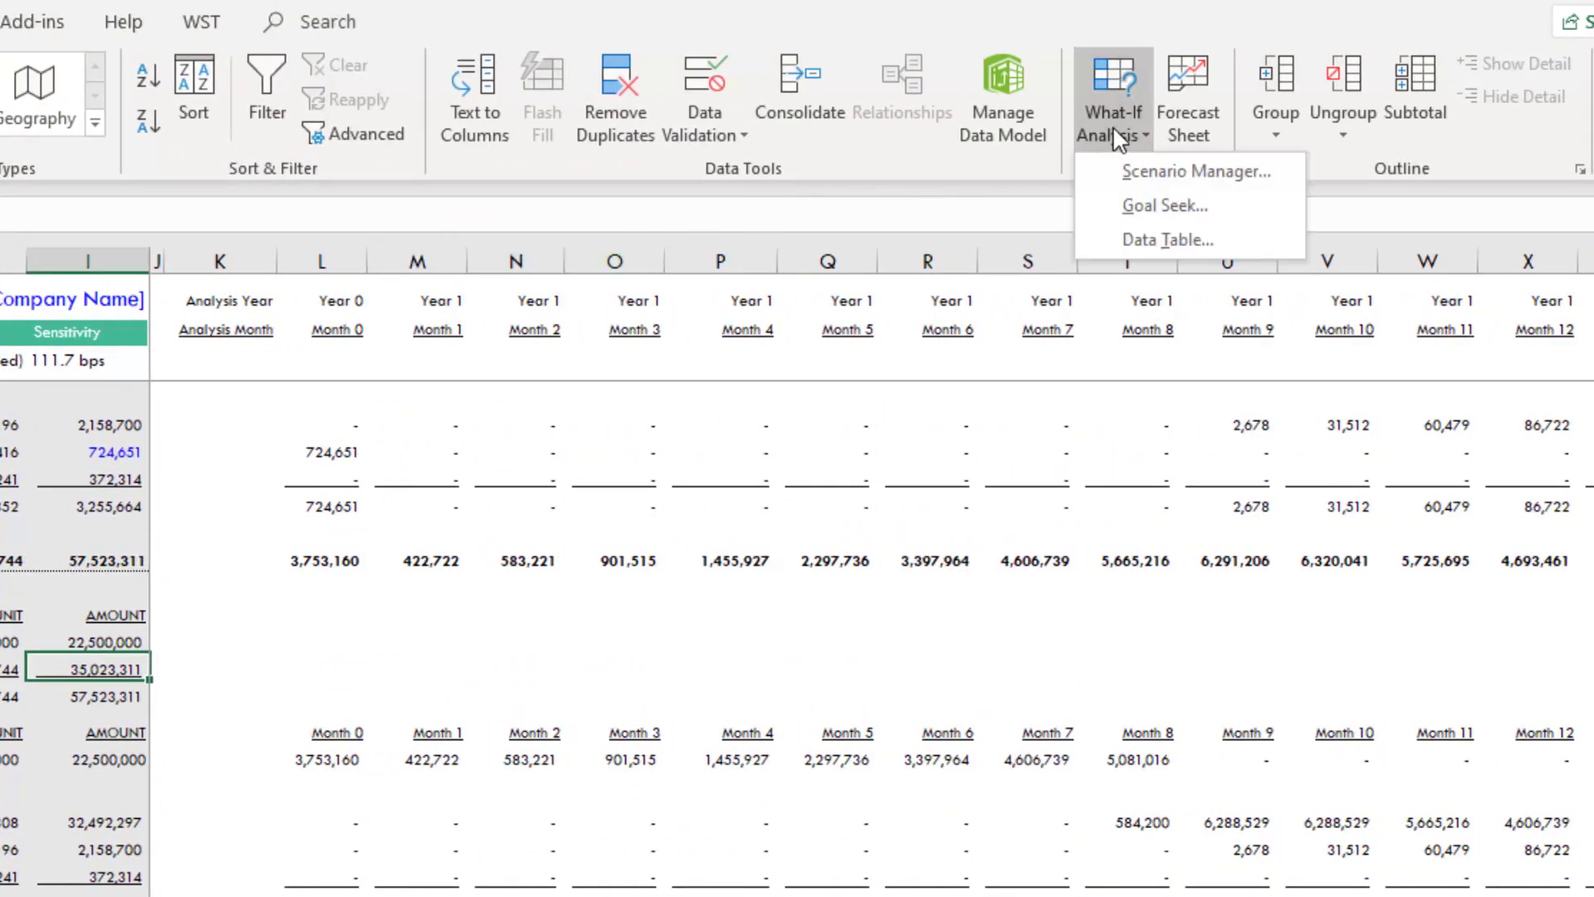
{"action": "left_click", "coordinate": [1158, 205]}
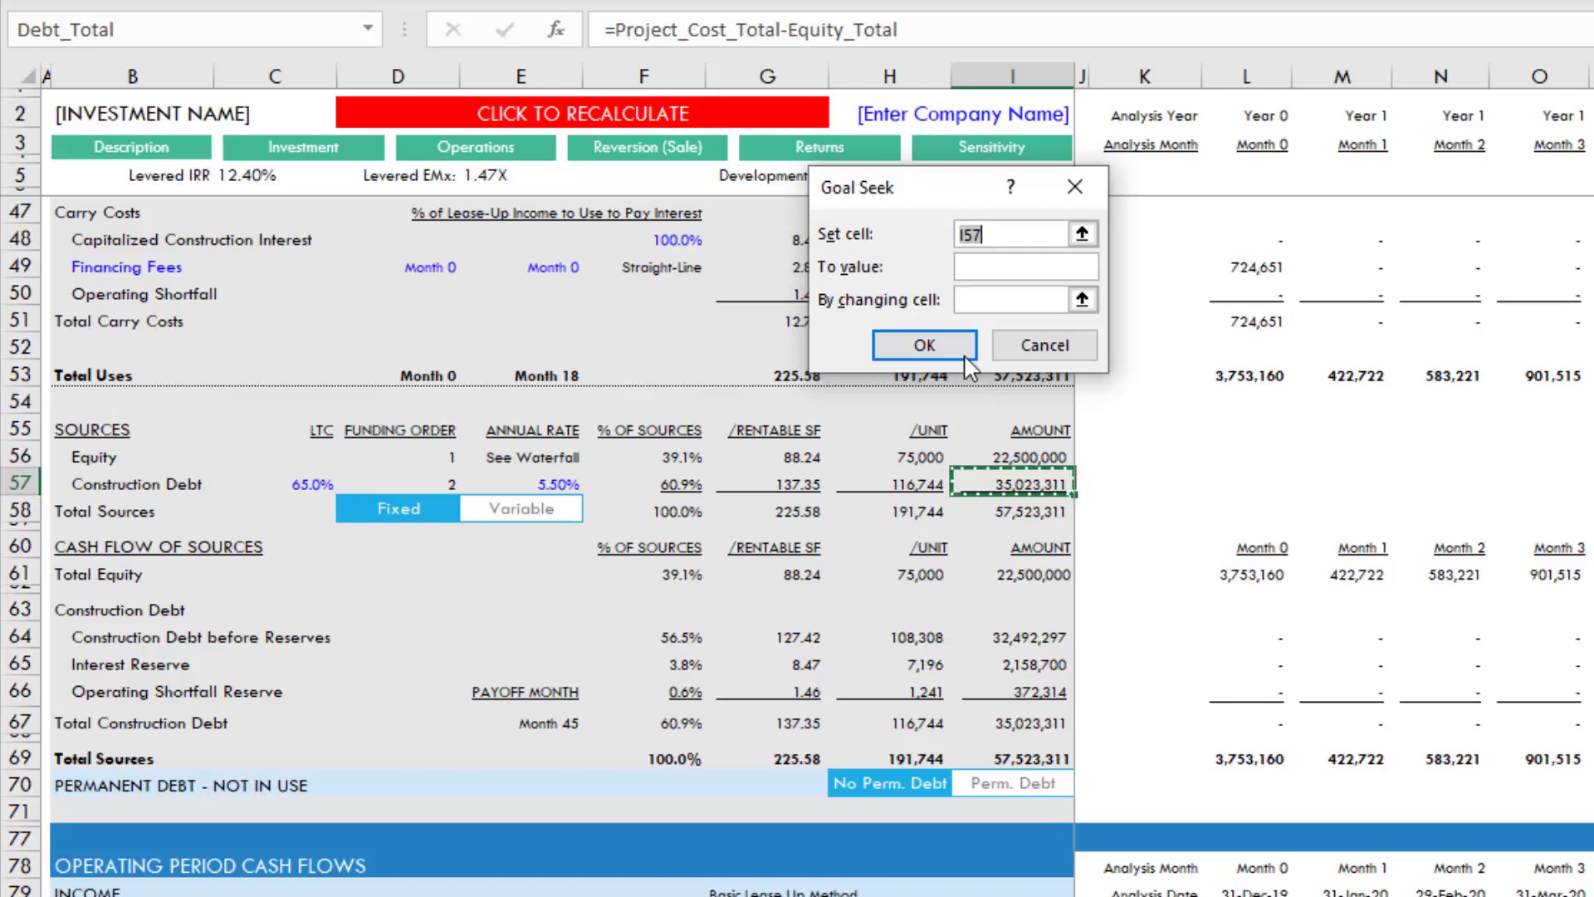
Goal Seek $I$57 to 34,000,000 by changing equity in $I$56, and accept the solution
{"action": "left_click", "coordinate": [1082, 233]}
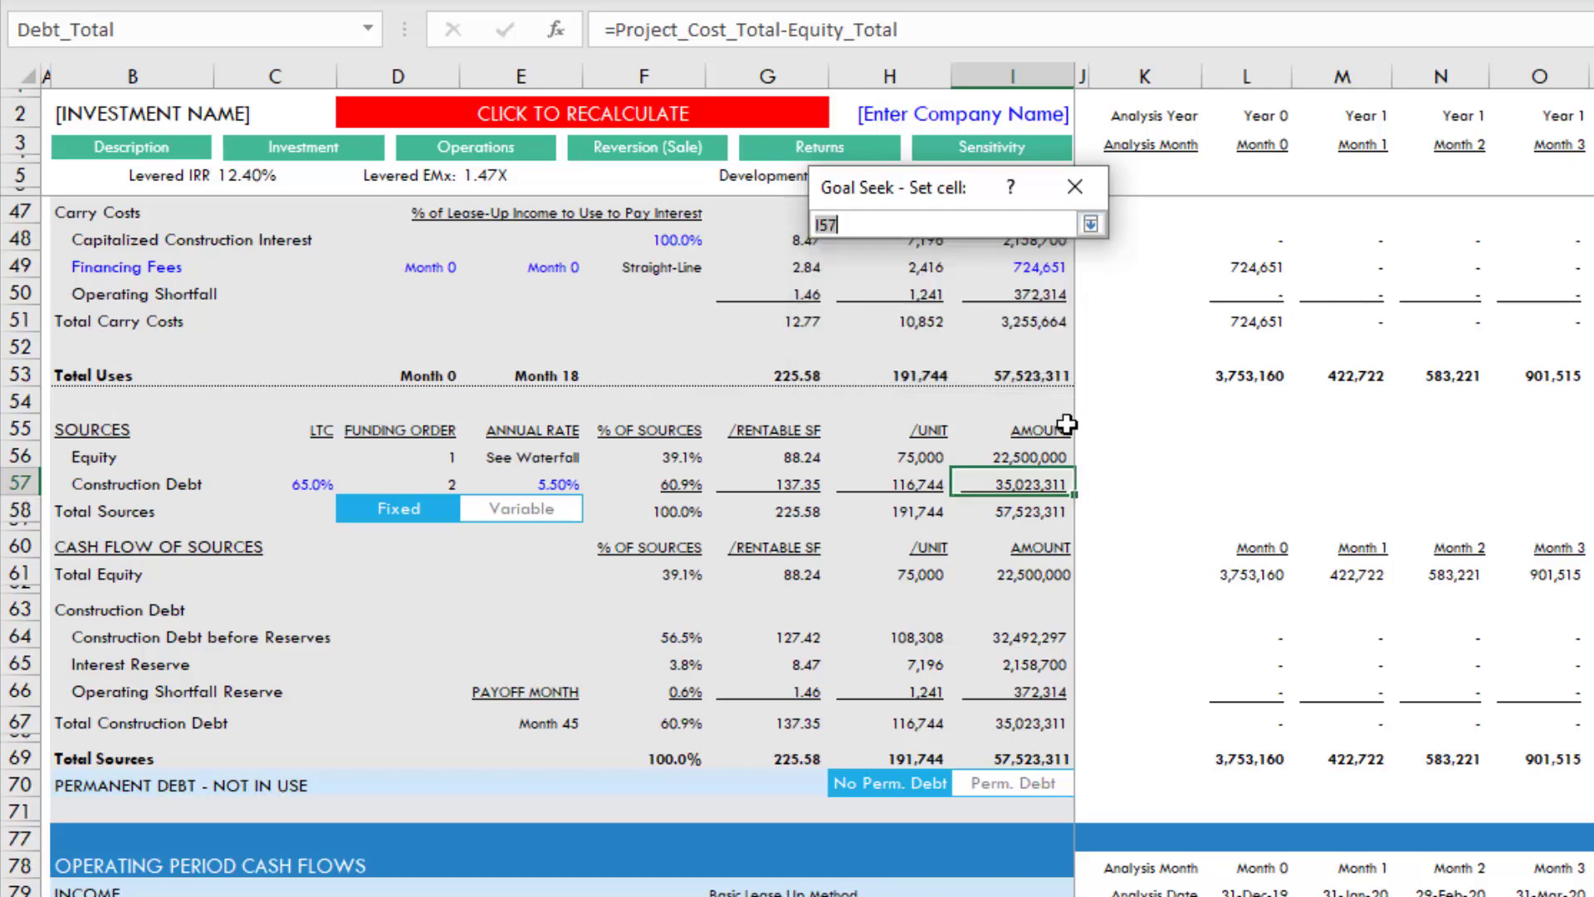
{"action": "left_click", "coordinate": [1021, 480]}
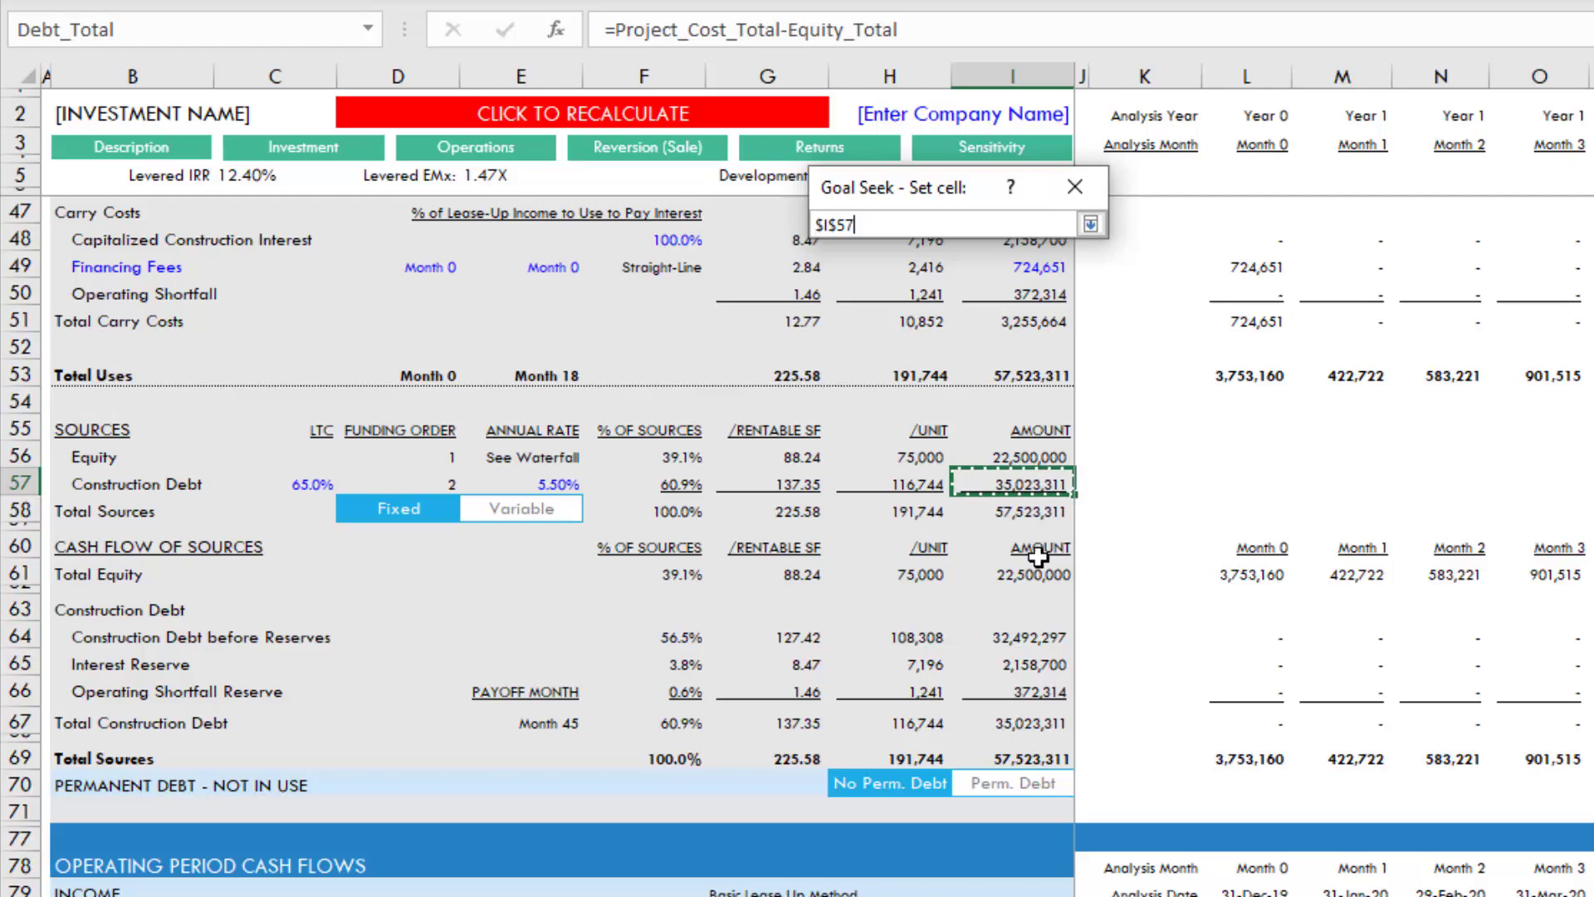
{"action": "key", "text": "Return"}
{"action": "left_click", "coordinate": [1007, 264]}
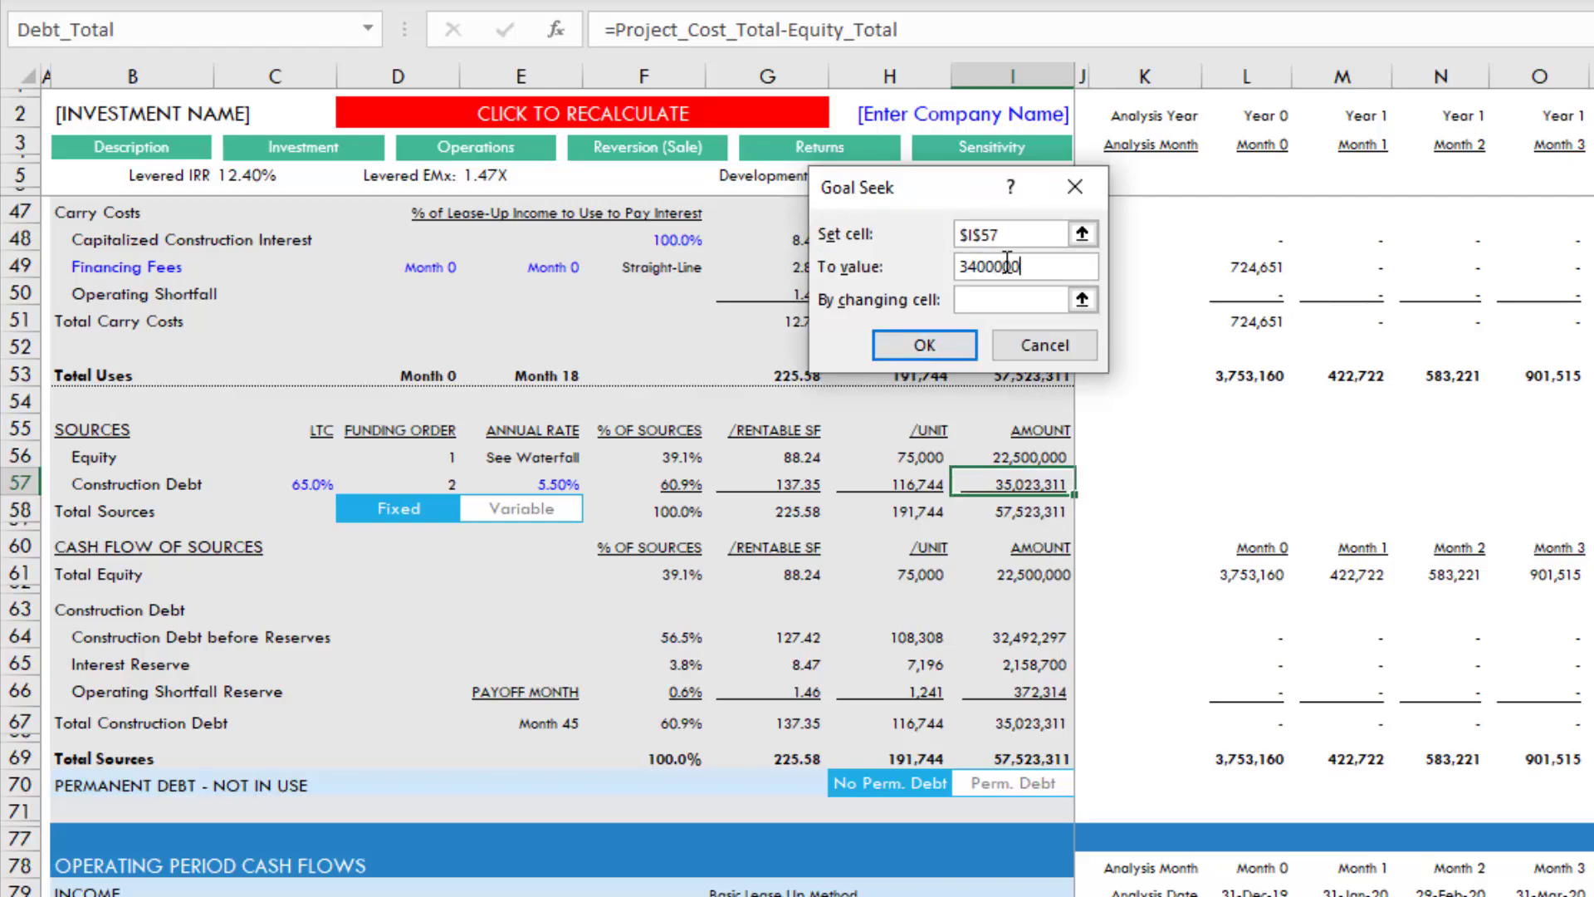
{"action": "left_click", "coordinate": [1083, 301]}
{"action": "left_click", "coordinate": [1017, 457]}
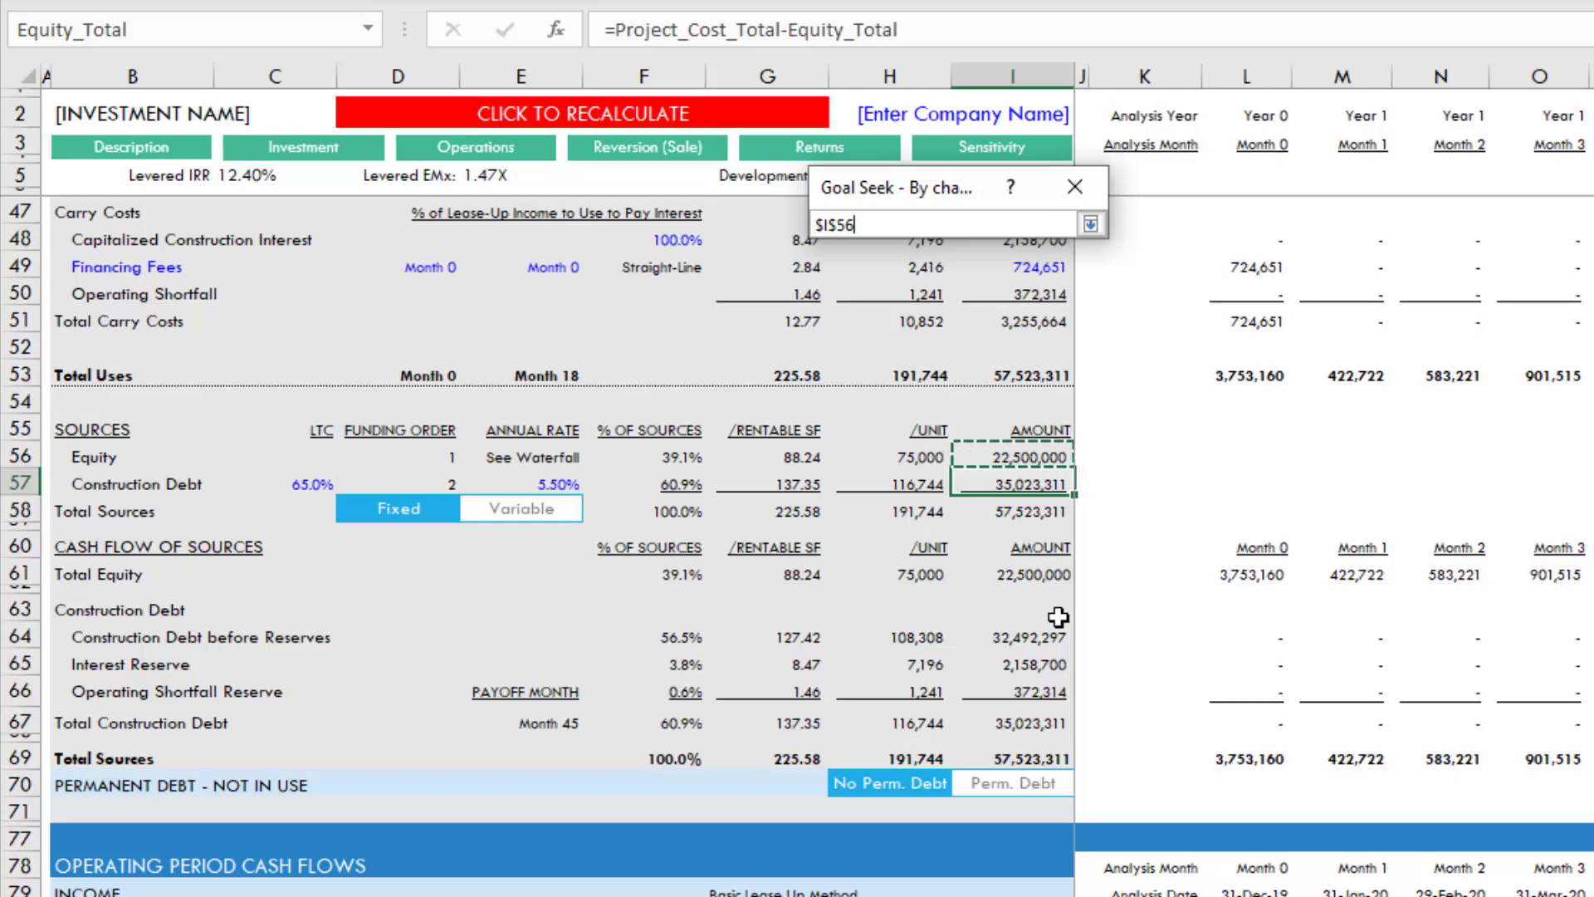
{"action": "key", "text": "Return"}
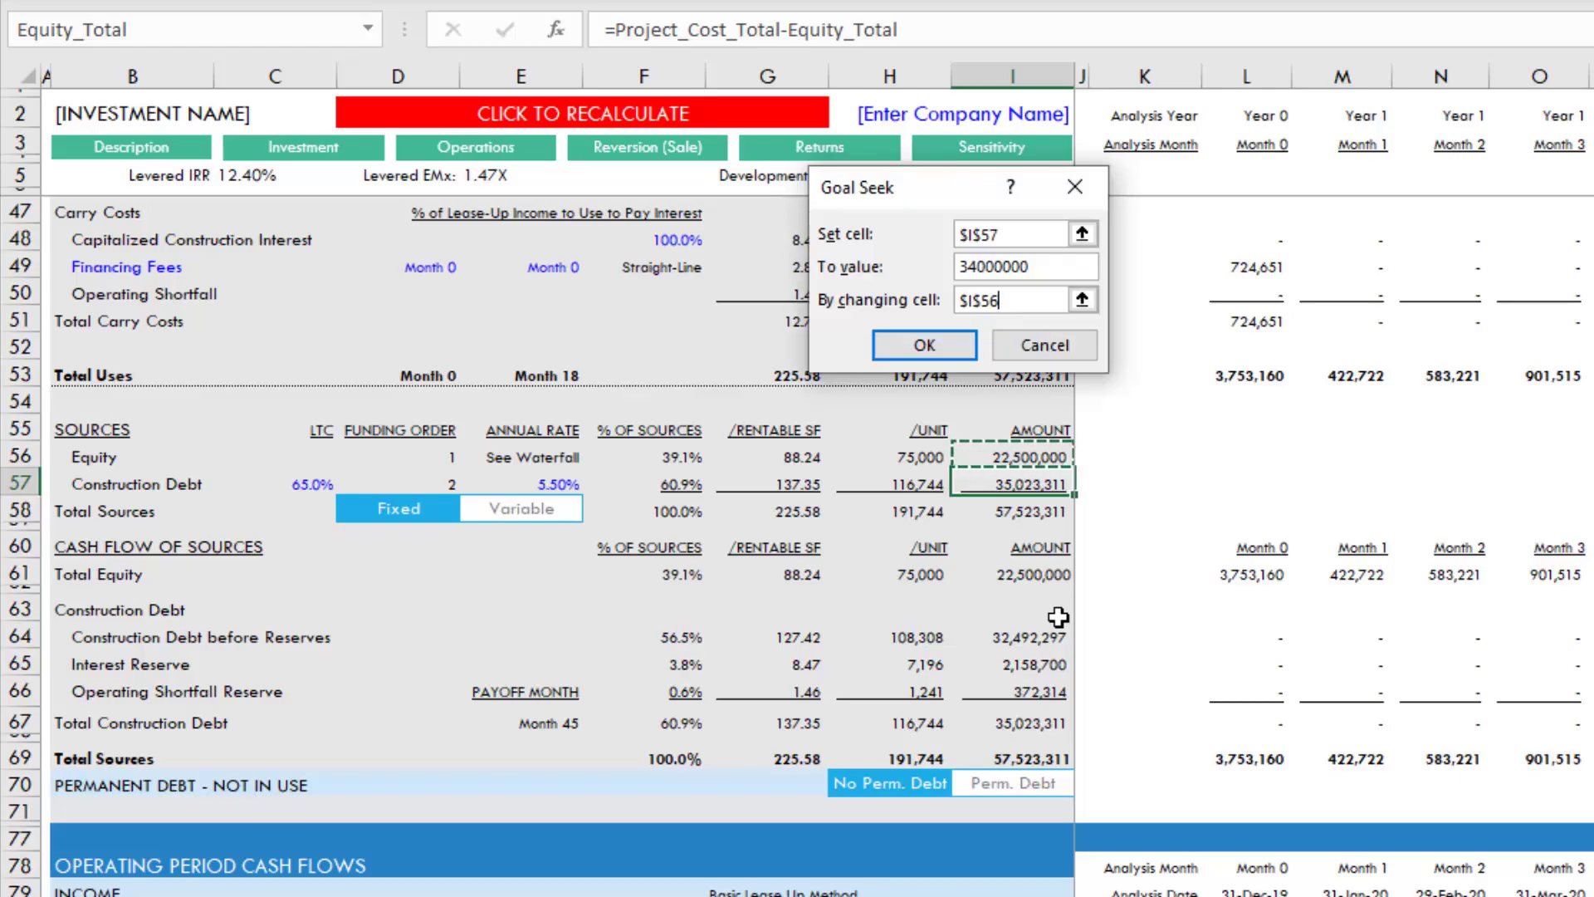
{"action": "left_click", "coordinate": [925, 347]}
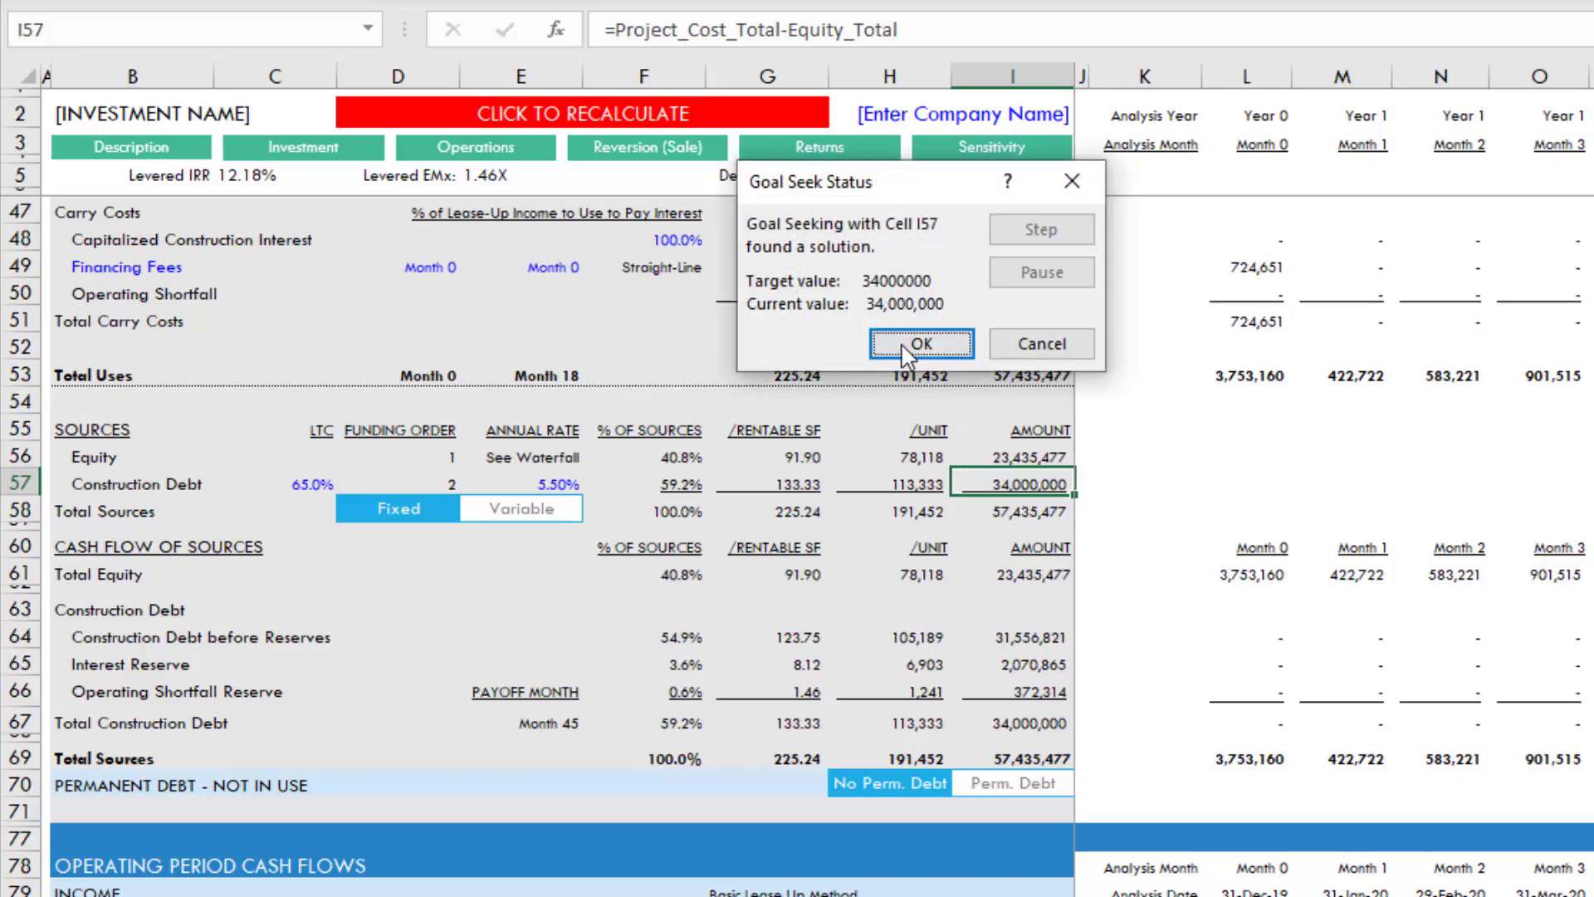
{"action": "left_click", "coordinate": [925, 345]}
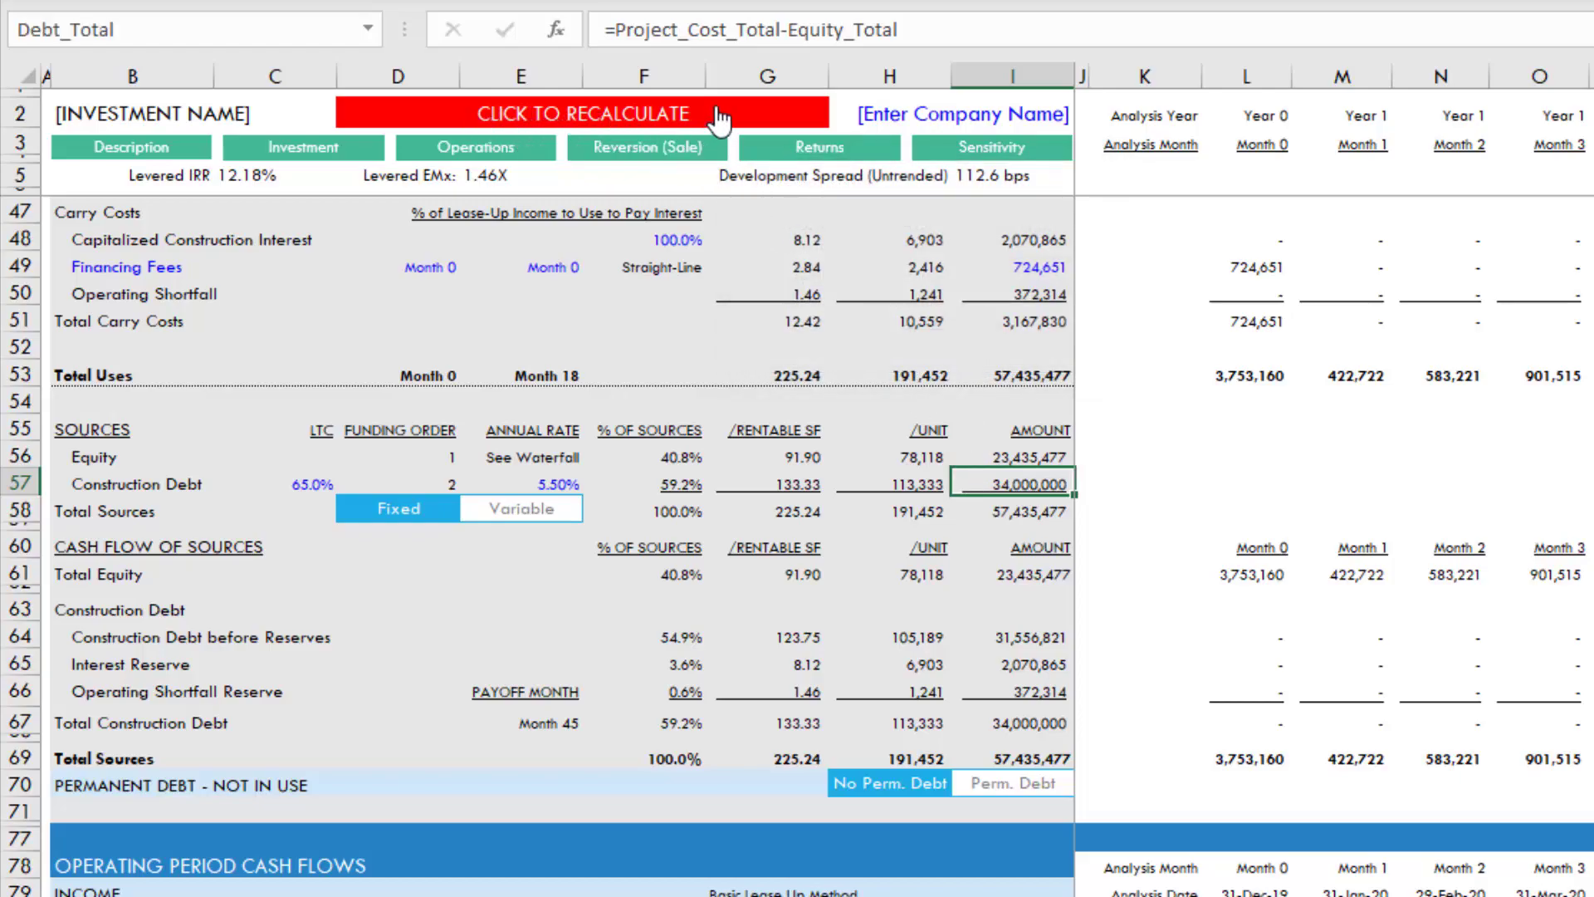
Compare the 65.0% target LTC in C57 with the actual 59.2% in F57, and copy F57
{"action": "left_click", "coordinate": [447, 113]}
{"action": "left_click", "coordinate": [312, 486]}
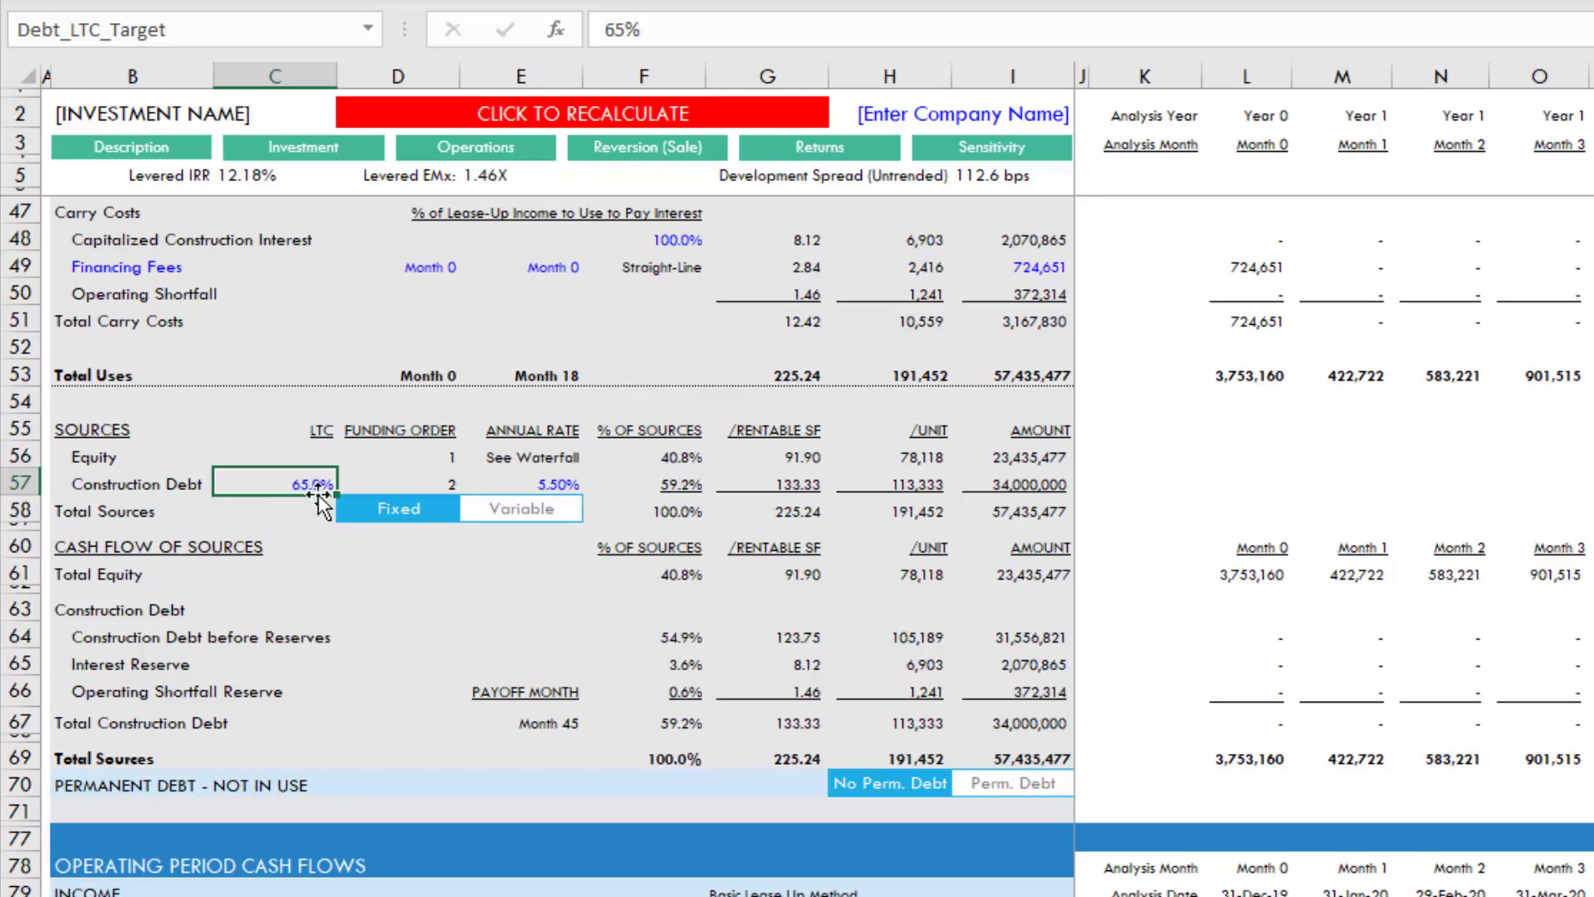
{"action": "left_click", "coordinate": [656, 482]}
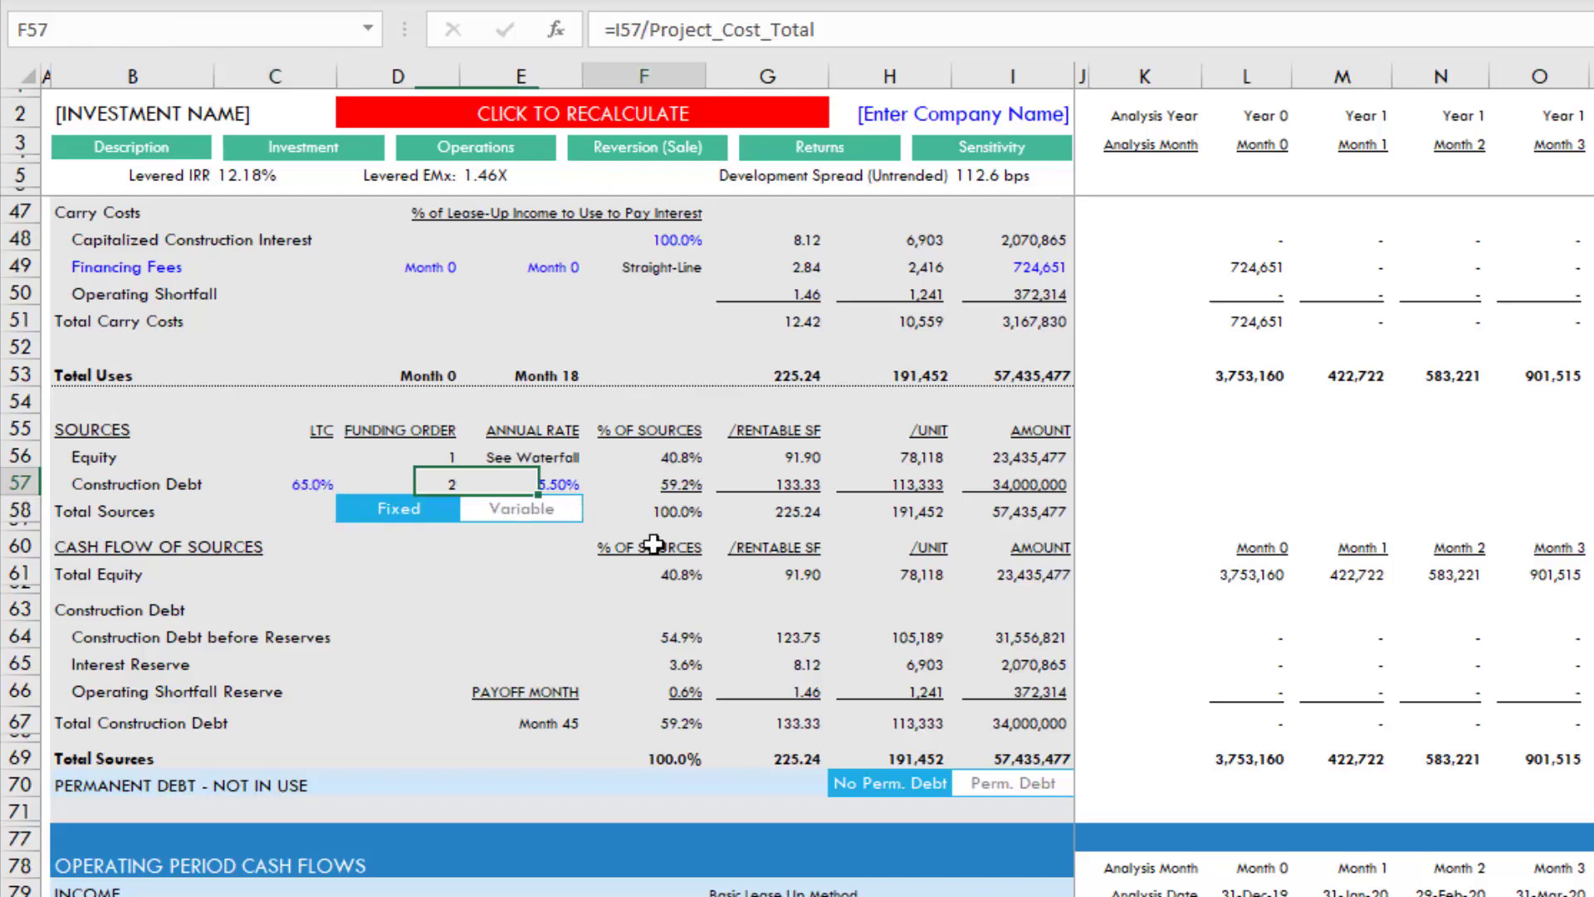
{"action": "left_click", "coordinate": [305, 482]}
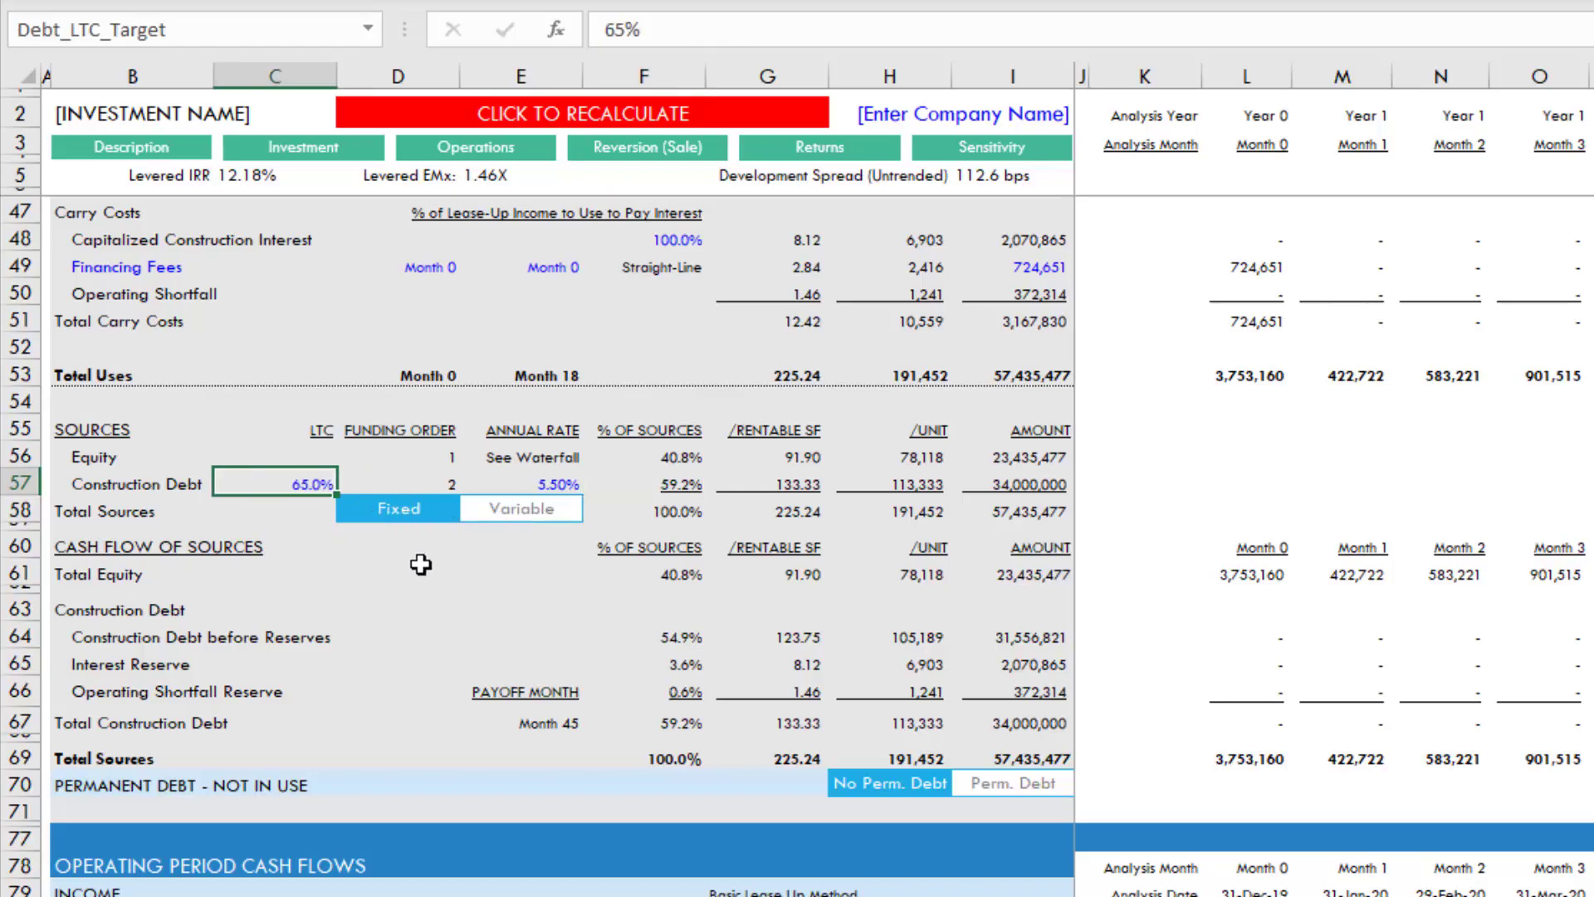
{"action": "left_click", "coordinate": [693, 484]}
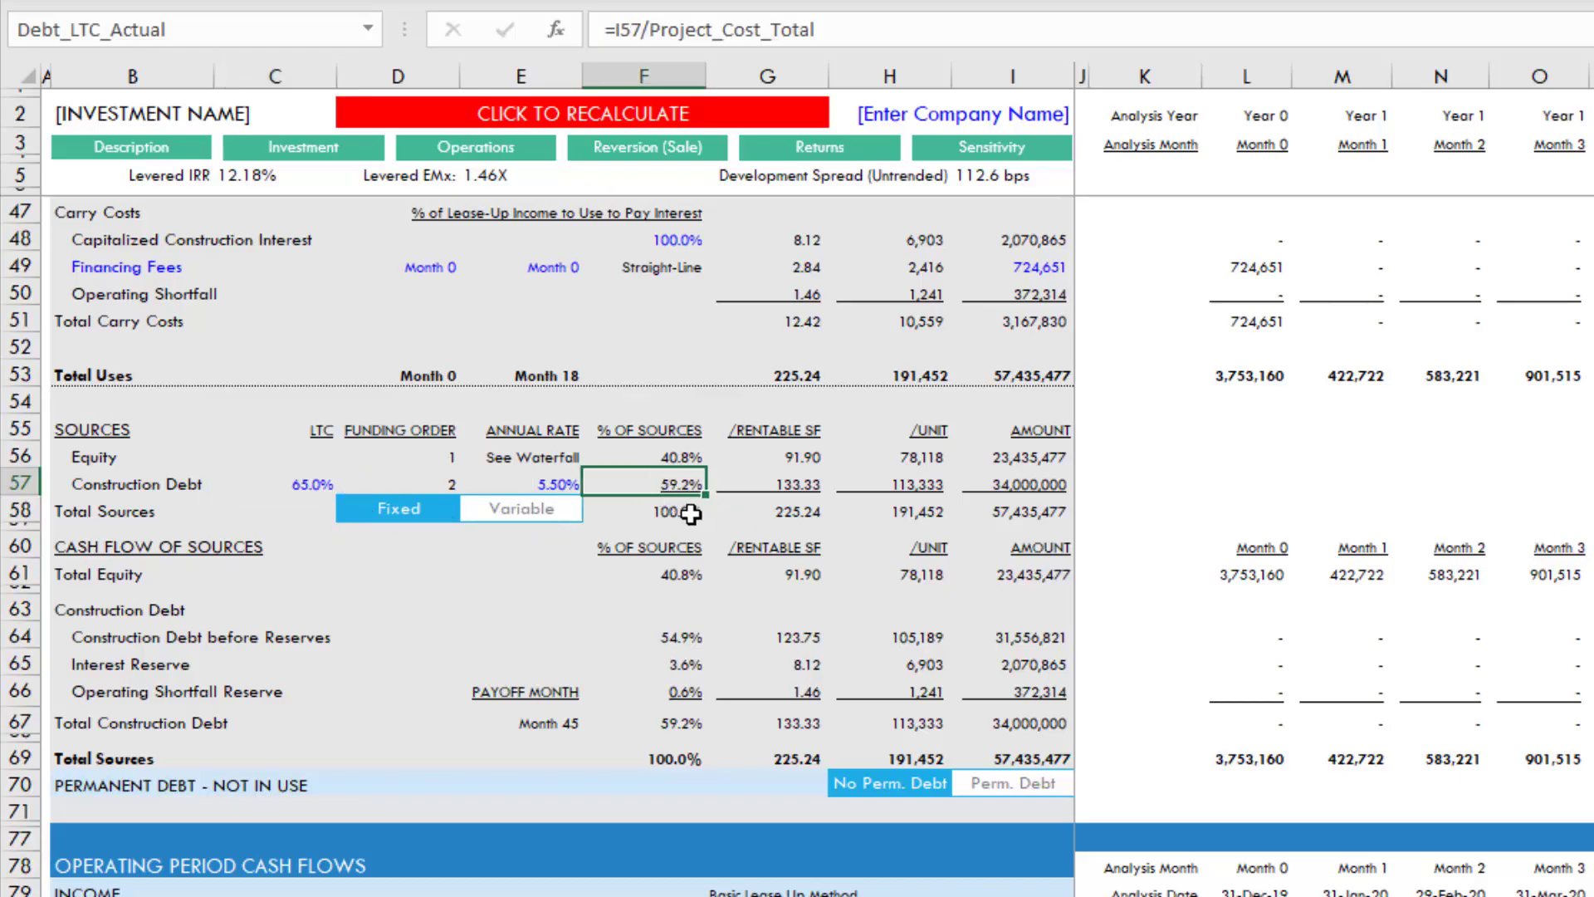
{"action": "key", "text": "ctrl+c"}
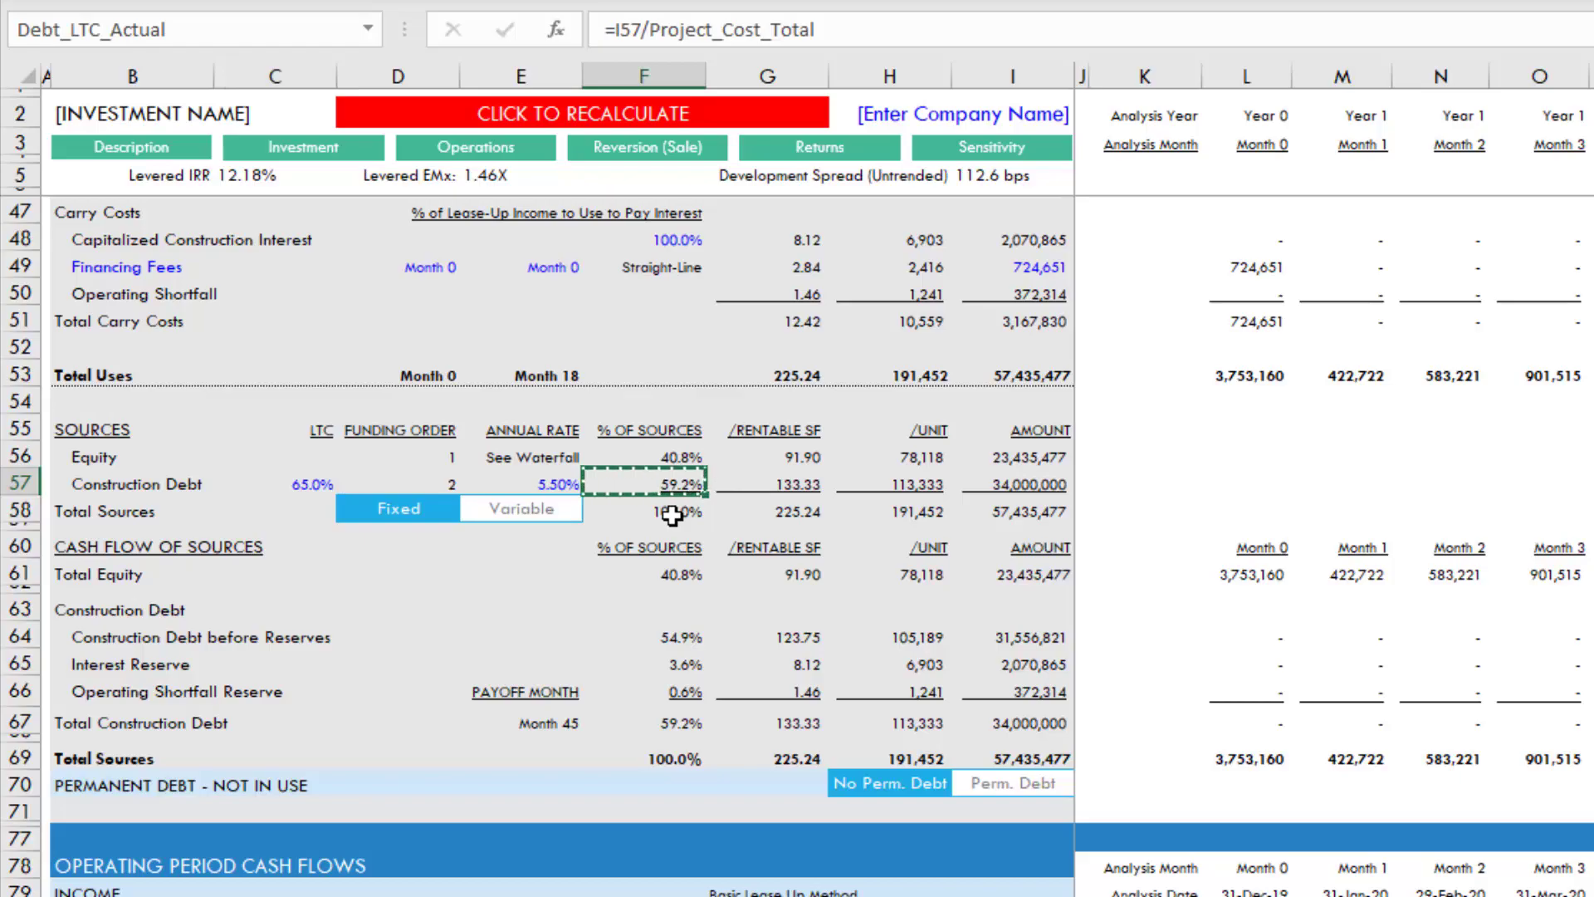
Paste the copied 59.2% into C57 as values only
{"action": "right_click", "coordinate": [309, 490]}
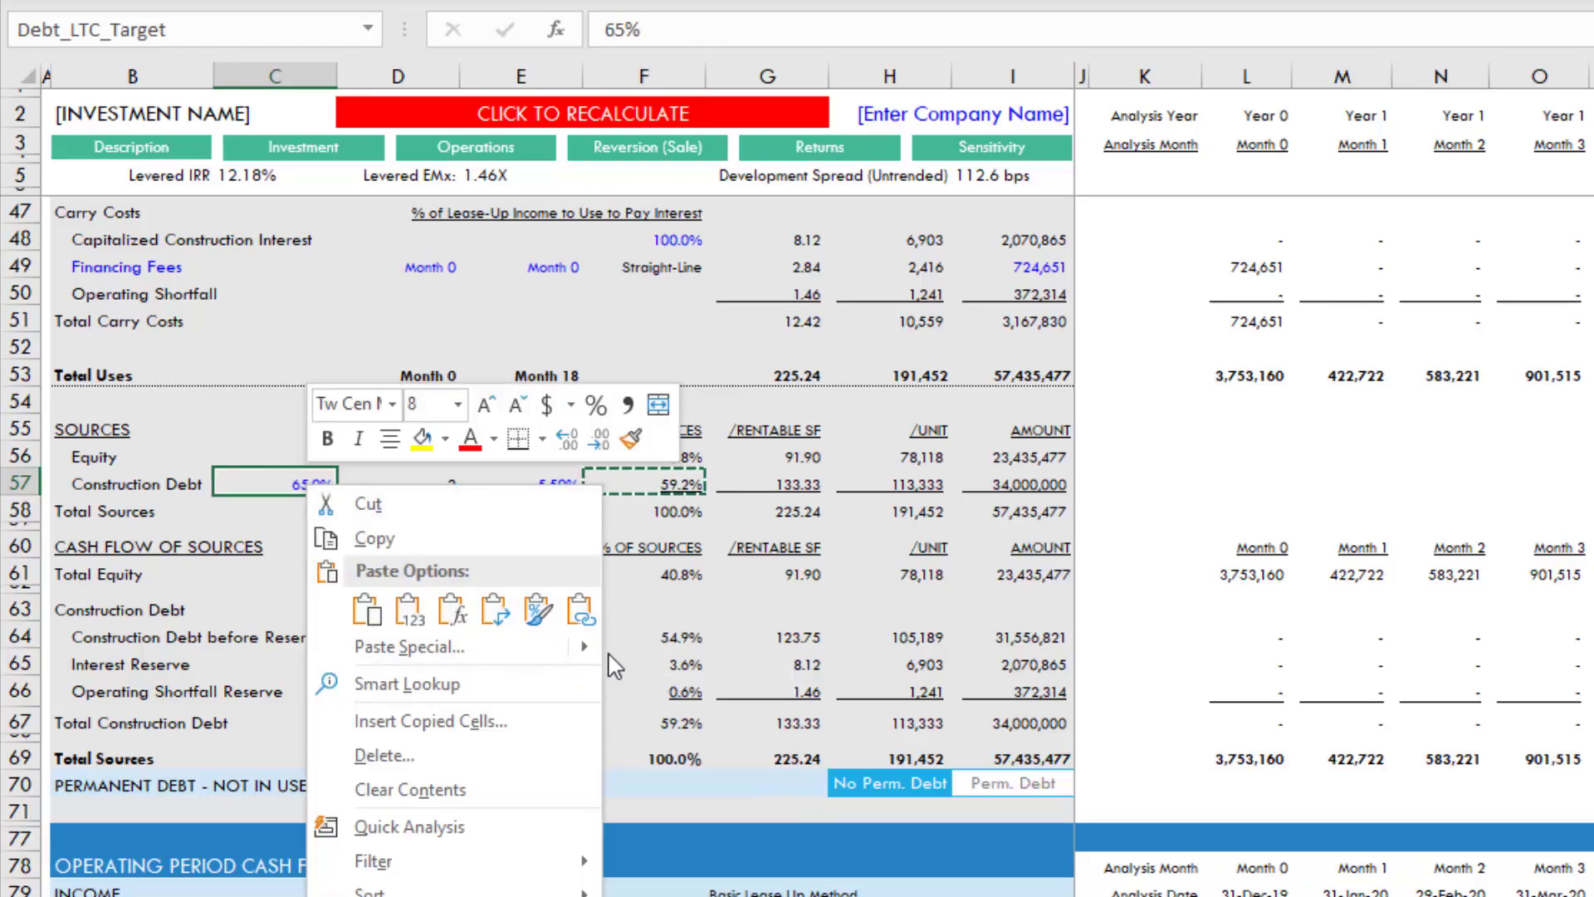
{"action": "mouse_move", "coordinate": [548, 648]}
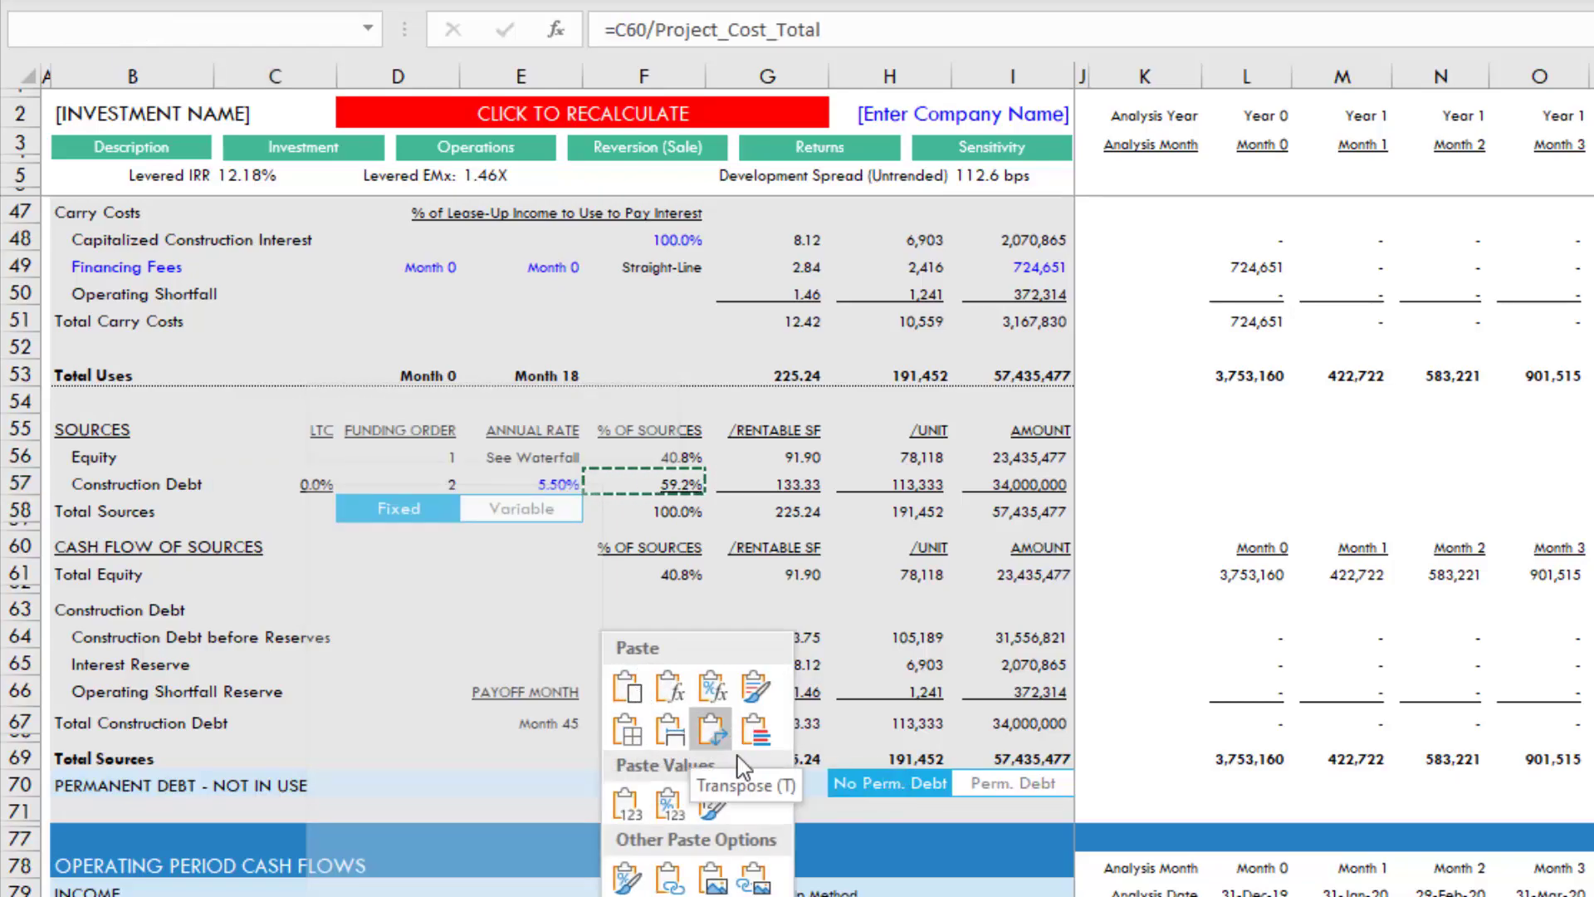
{"action": "left_click", "coordinate": [629, 805]}
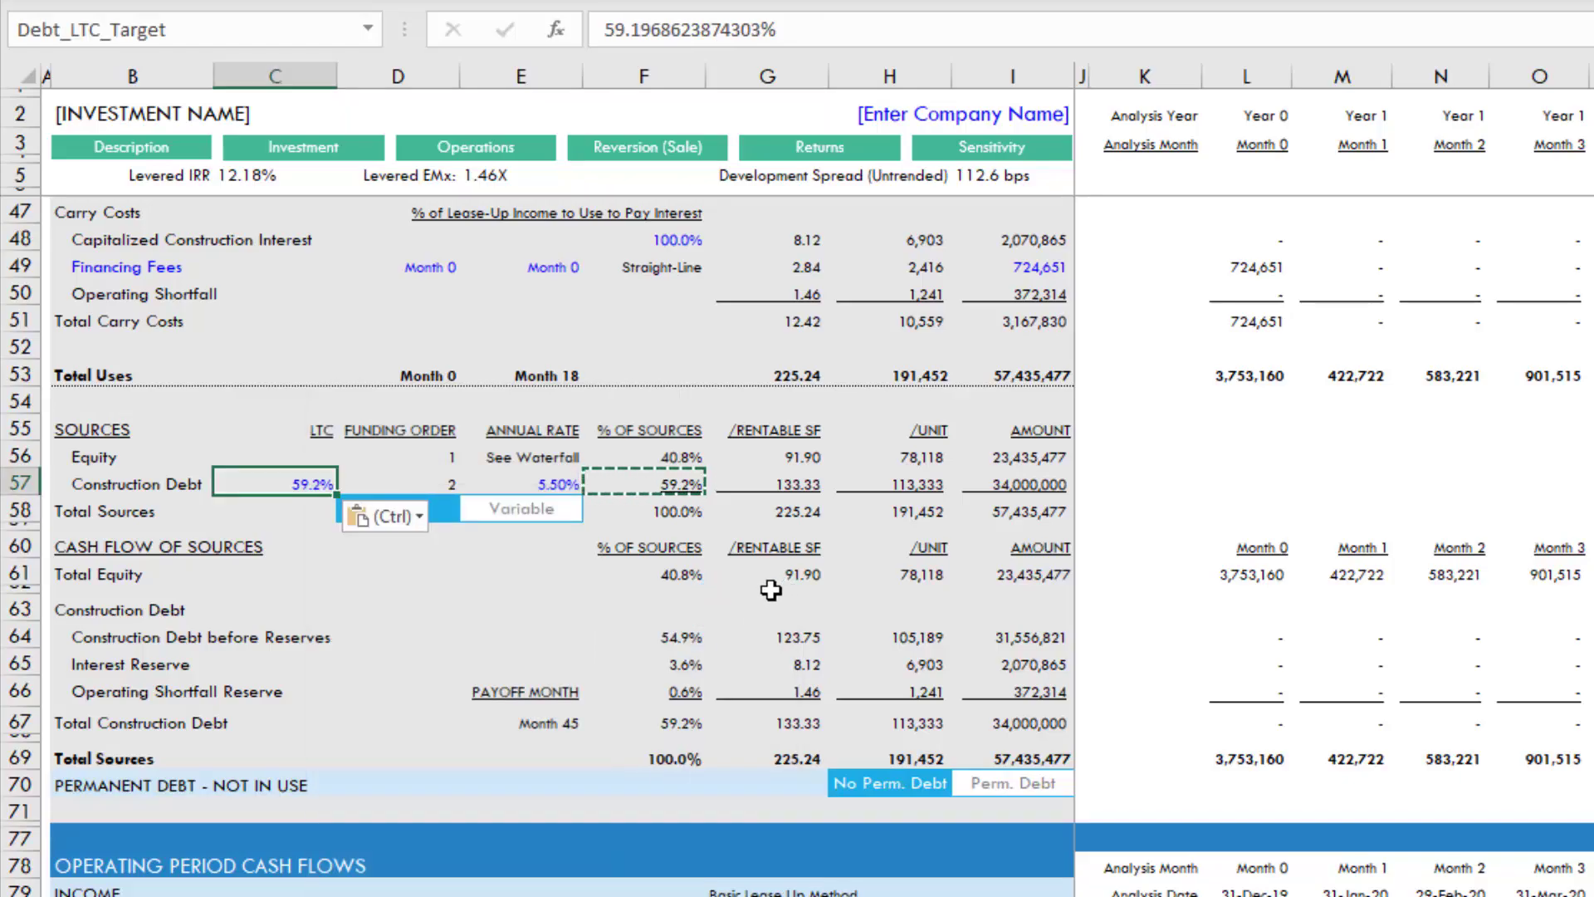
Test the warning by entering 65 in C57, then undo back to 59.2%
{"action": "type", "text": "65"}
{"action": "key", "text": "Return"}
{"action": "key", "text": "ctrl+z"}
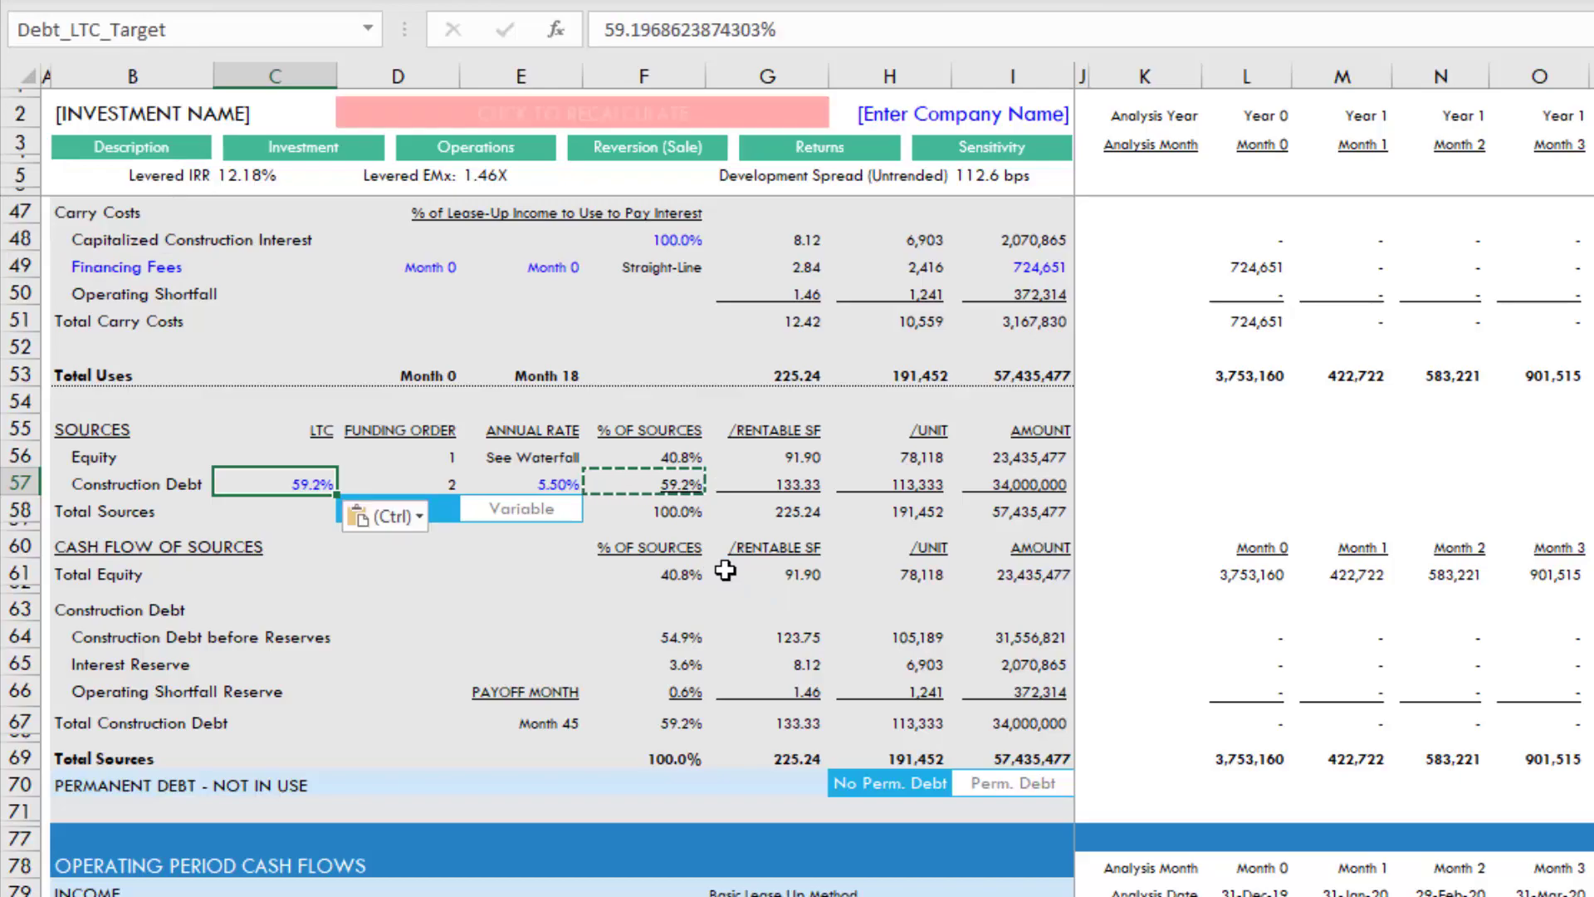
{"action": "key", "text": "Right"}
{"action": "key", "text": "Right"}
{"action": "key", "text": "Right"}
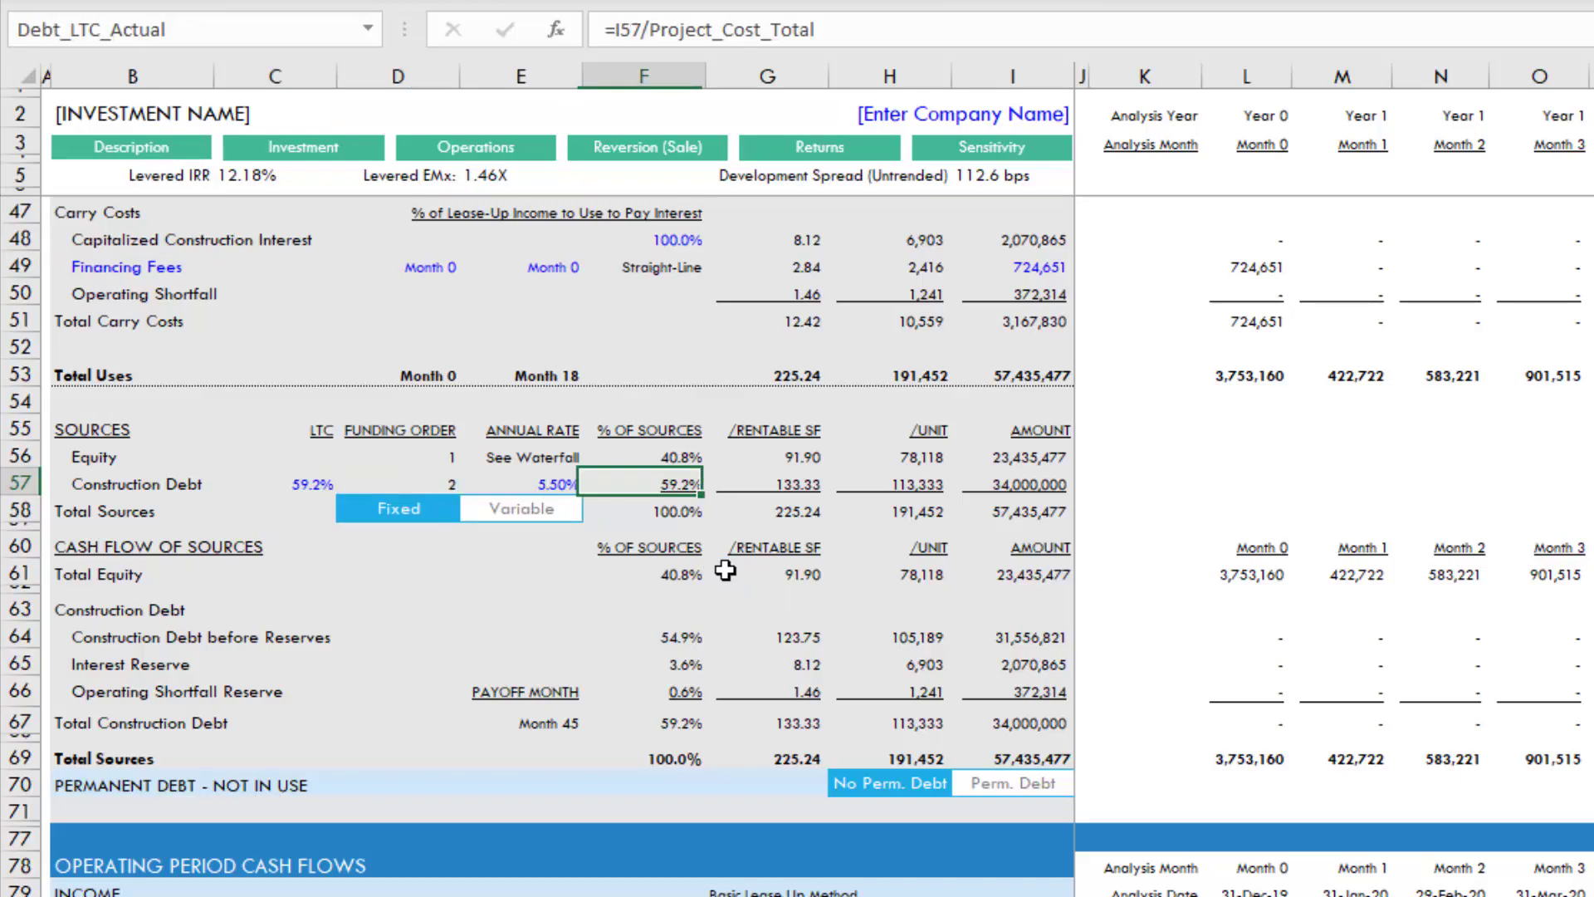
{"action": "key", "text": "Escape"}
{"action": "key", "text": "Left"}
{"action": "key", "text": "Left"}
{"action": "key", "text": "Left"}
{"action": "key", "text": "Right"}
{"action": "key", "text": "Right"}
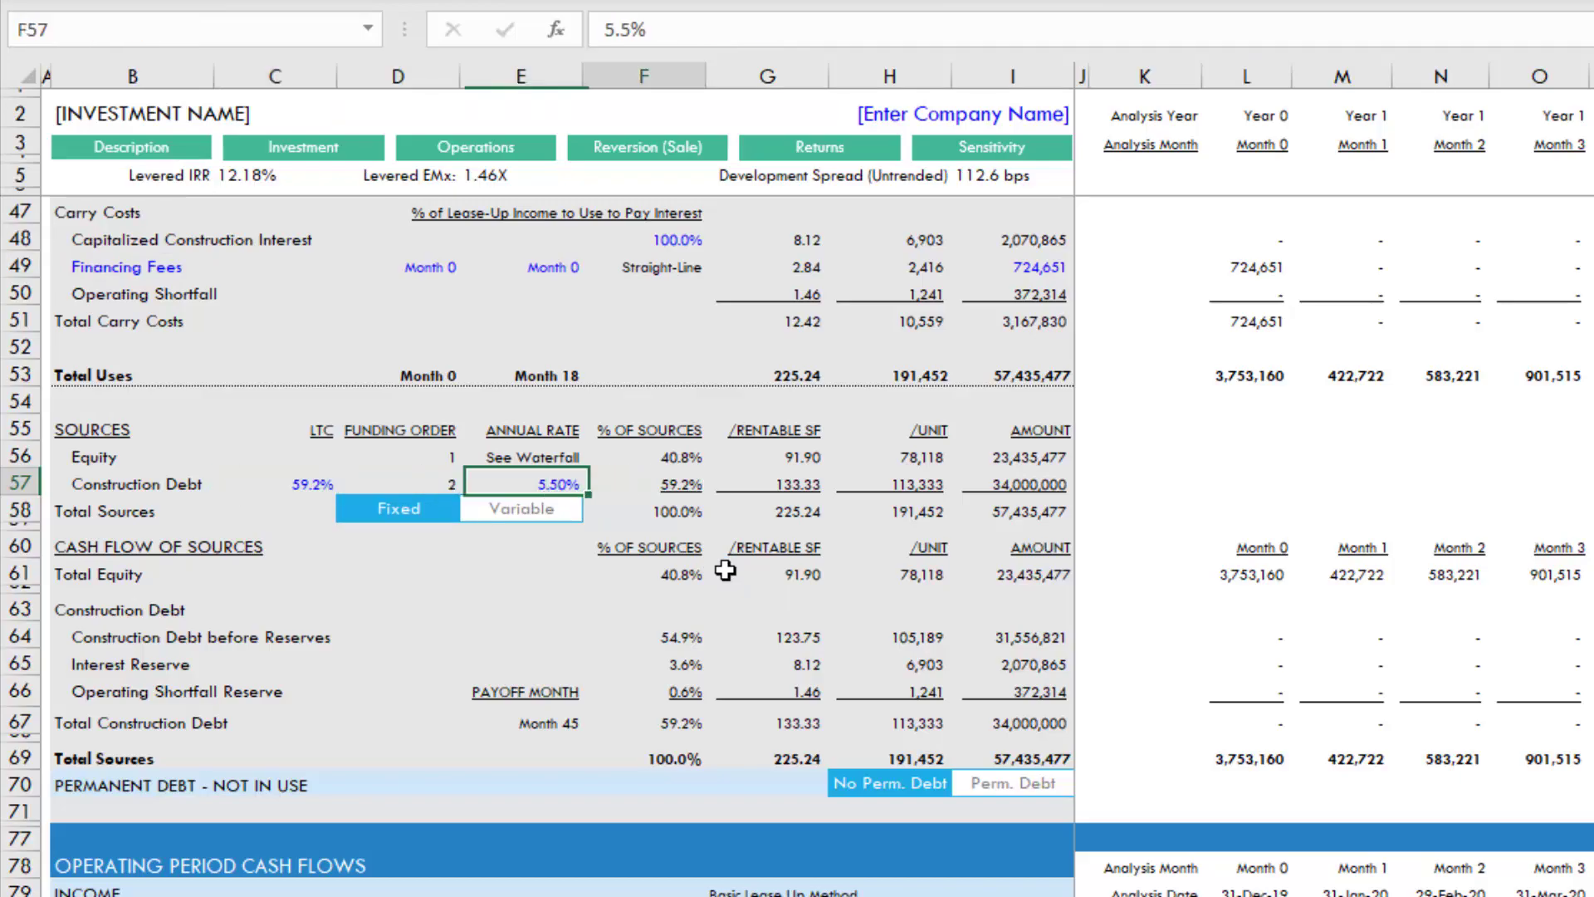